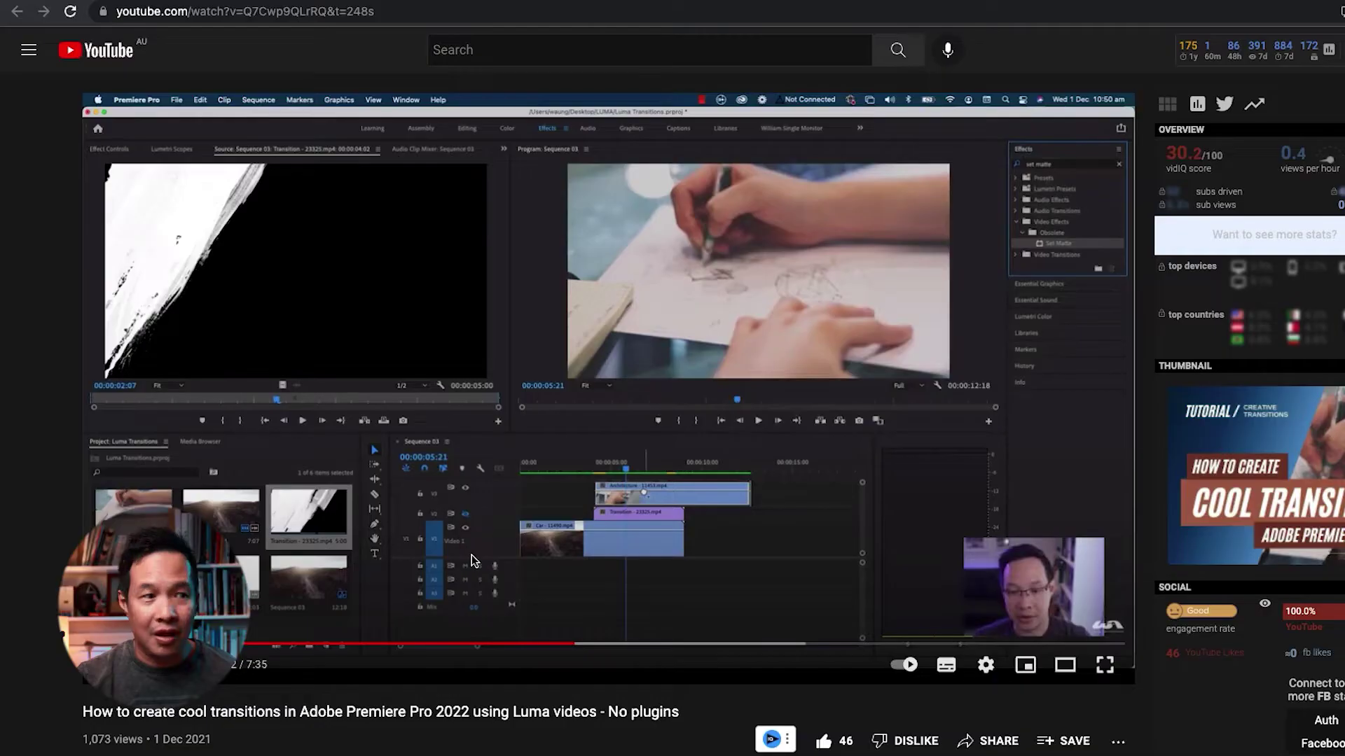
Scroll through the YouTube tutorial page on Premiere Pro luma-video transitions
scroll(472, 555, down, 2)
scroll(472, 561, up, 1)
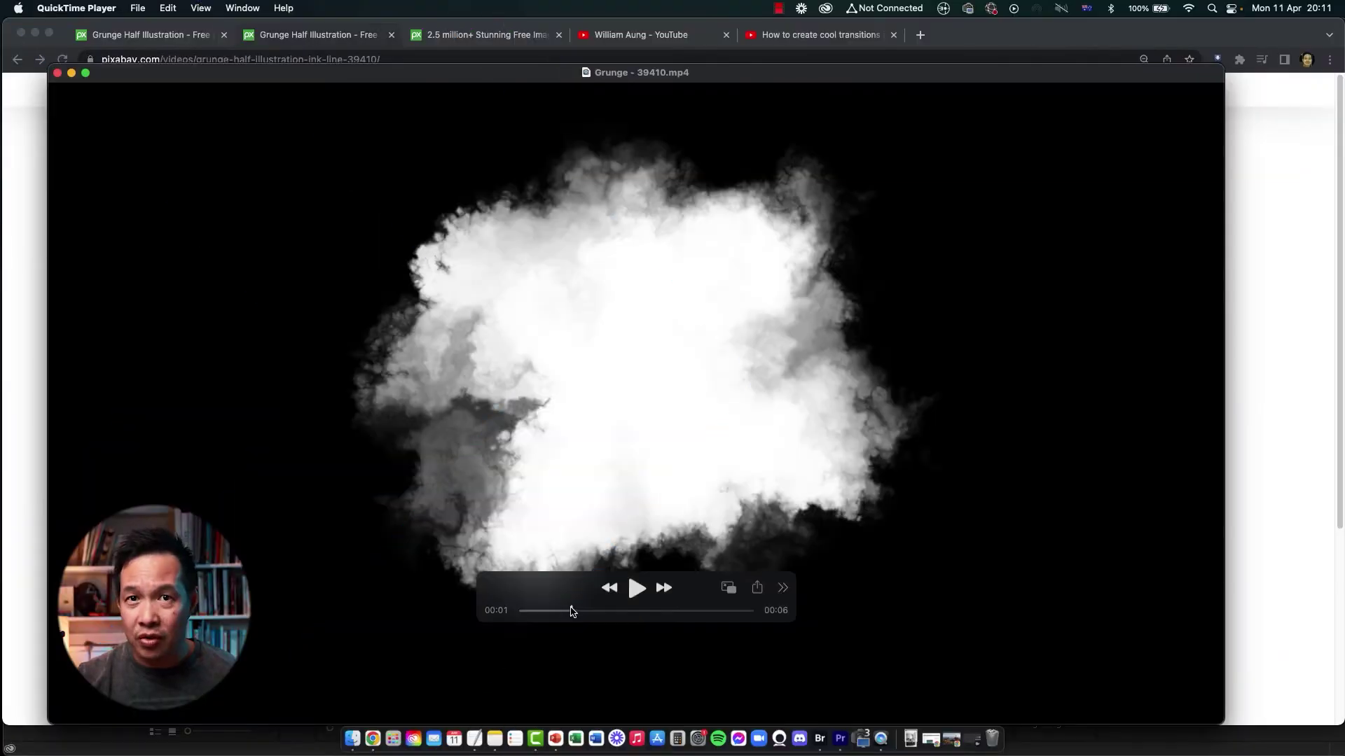
Scrub the Grunge - 39410.mp4 clip in QuickTime to watch the smoke shape expand
drag(573, 612, 635, 611)
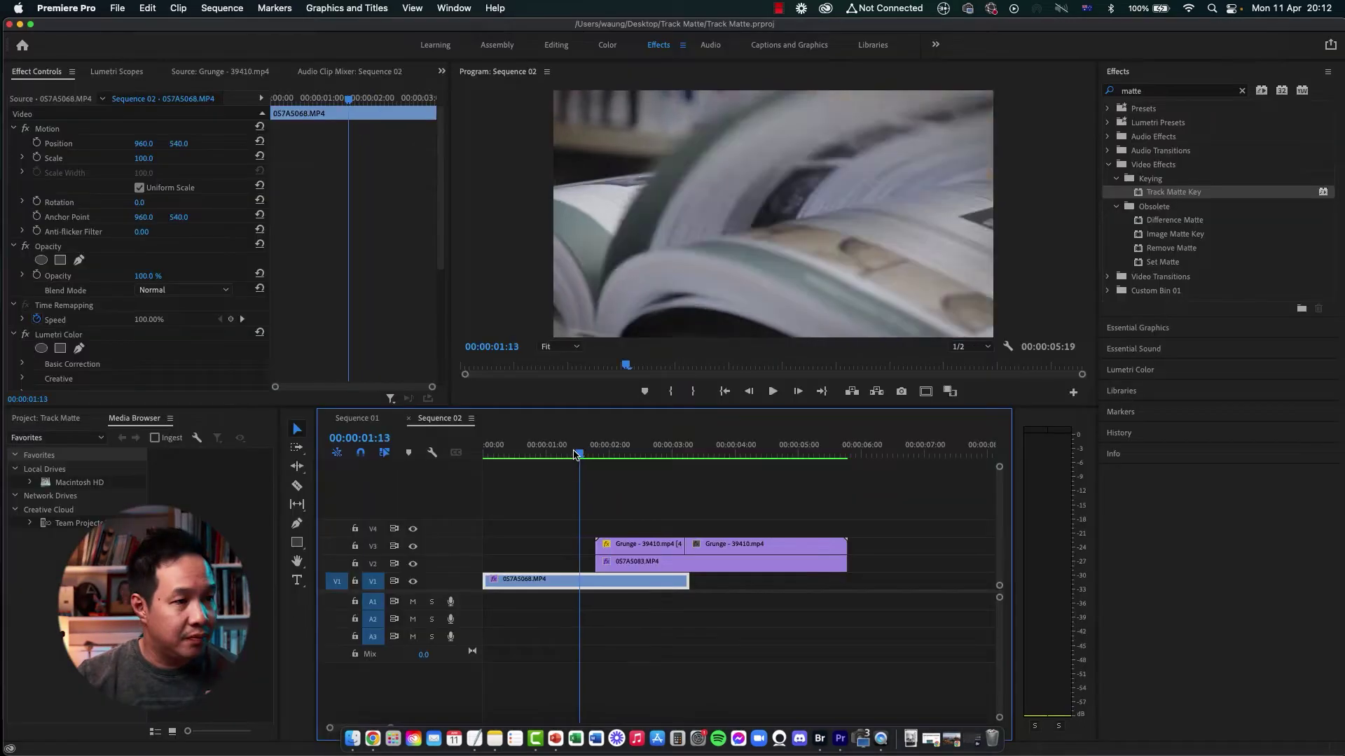
mouse_move(580, 454)
mouse_down()
mouse_move(651, 453)
mouse_move(606, 456)
mouse_up()
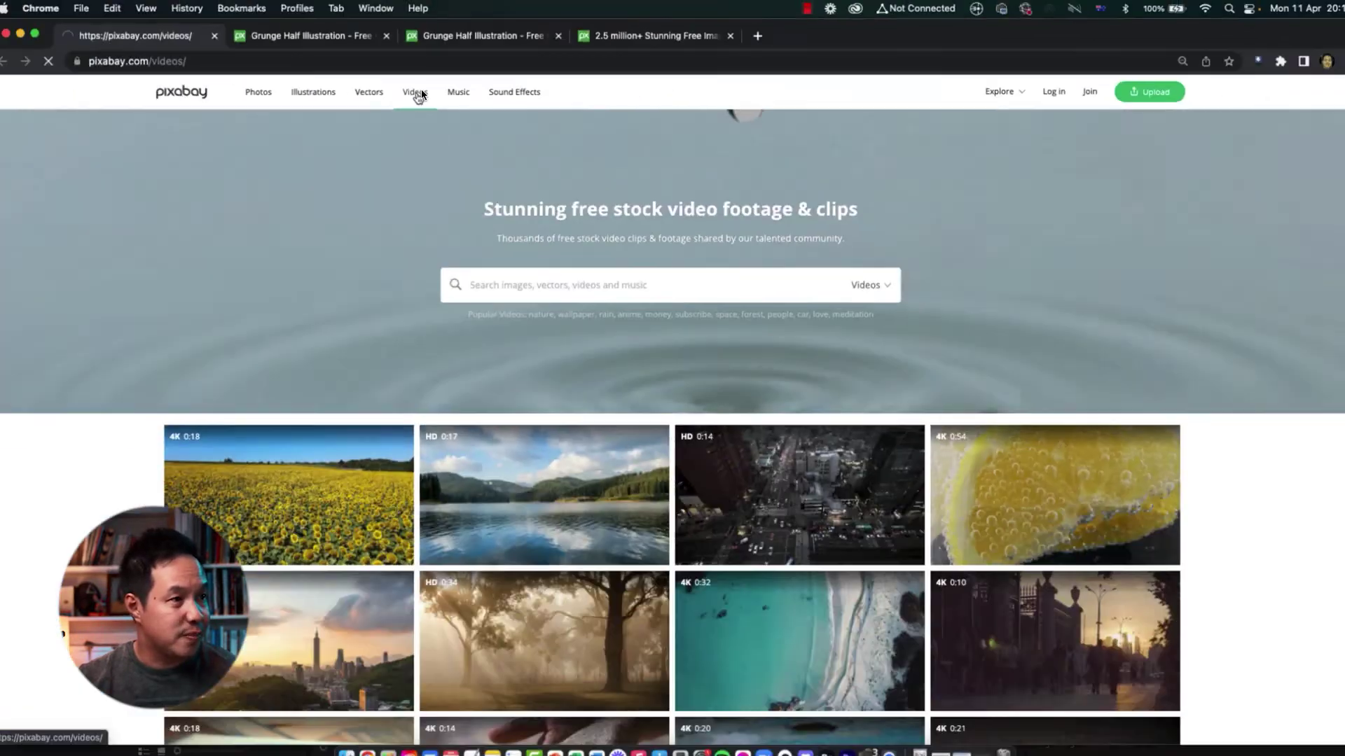
Search Pixabay's stock videos for 'transition'
click(423, 89)
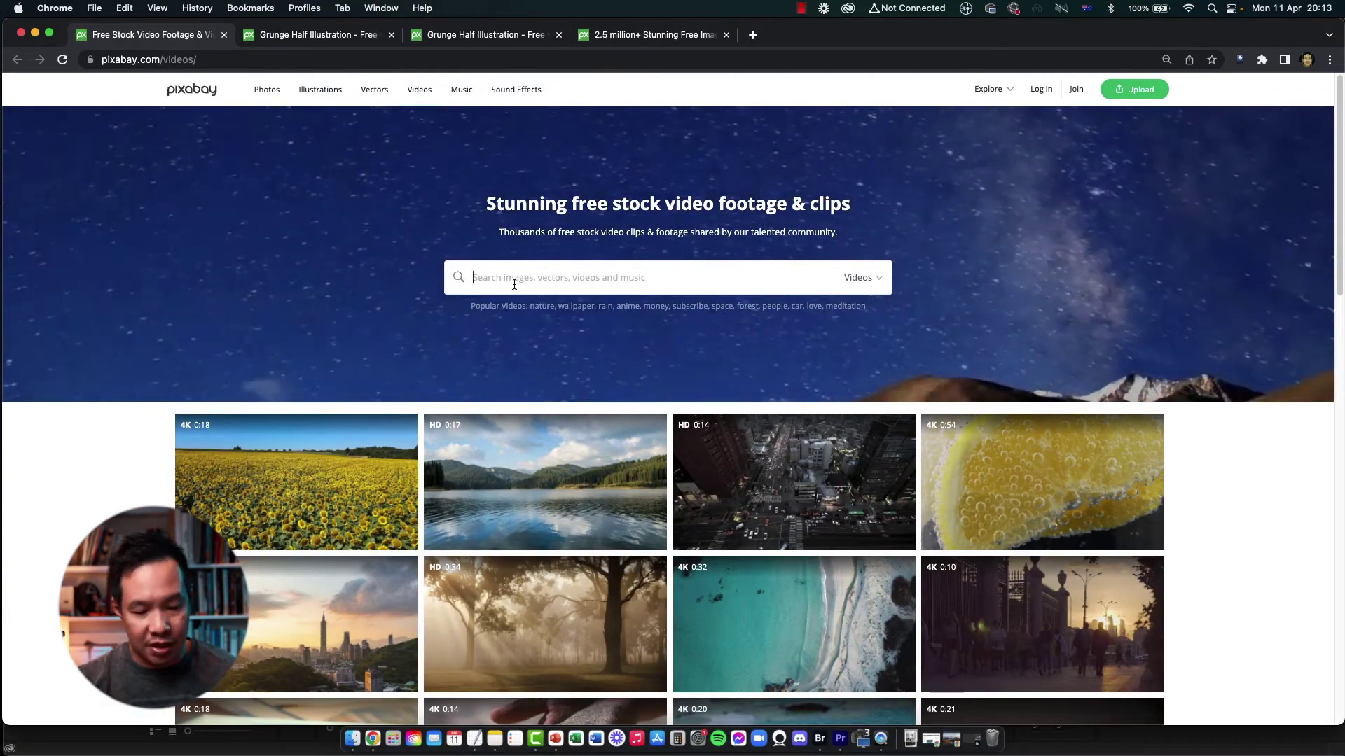
click(514, 283)
text(transition)
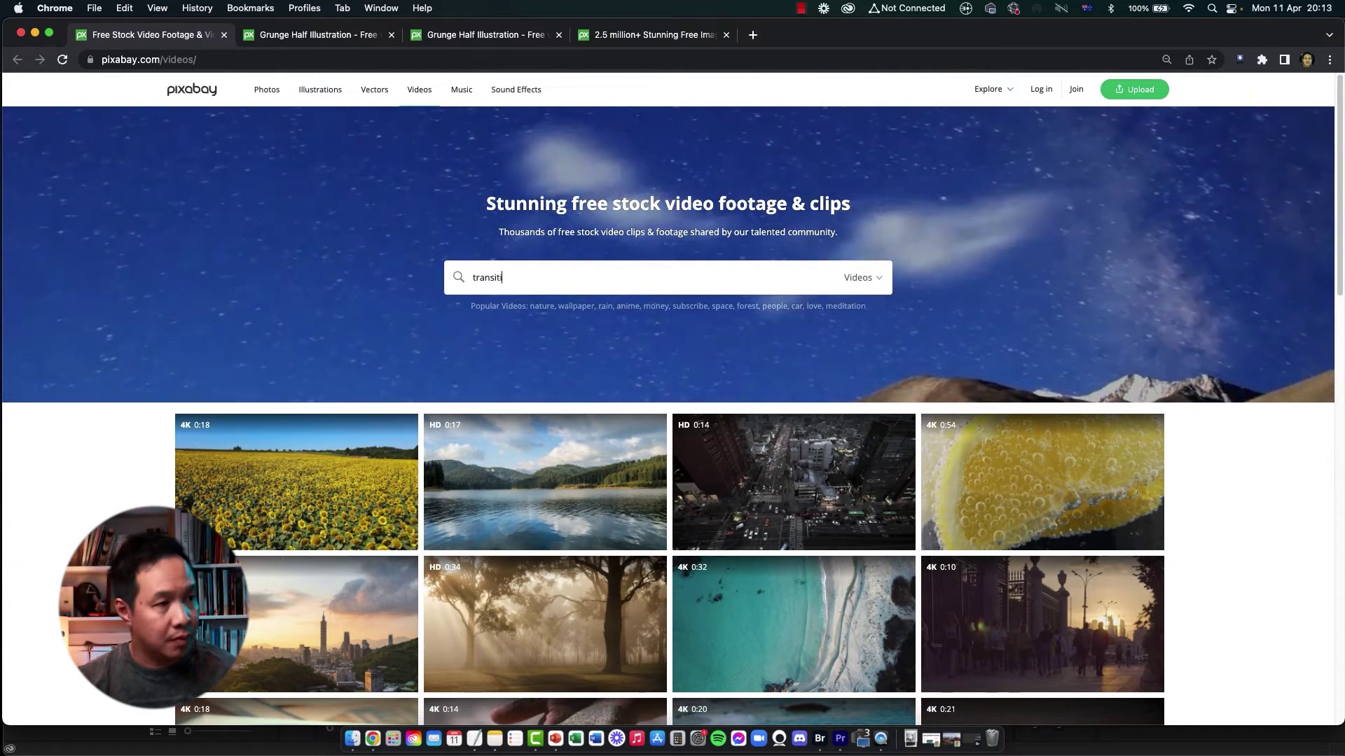
key(Return)
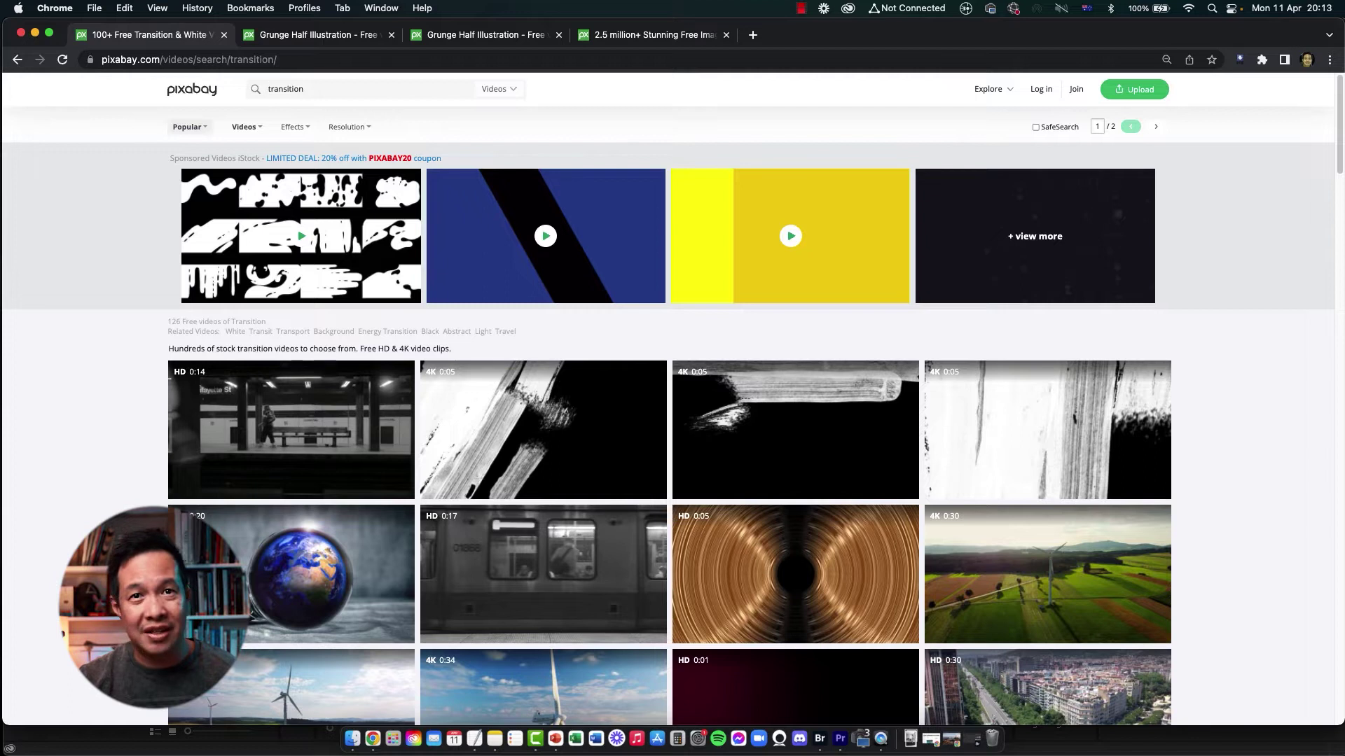
Open the grunge smoke clip, view its download resolutions, then switch to the 39411 version's page
scroll(496, 313, down, 3)
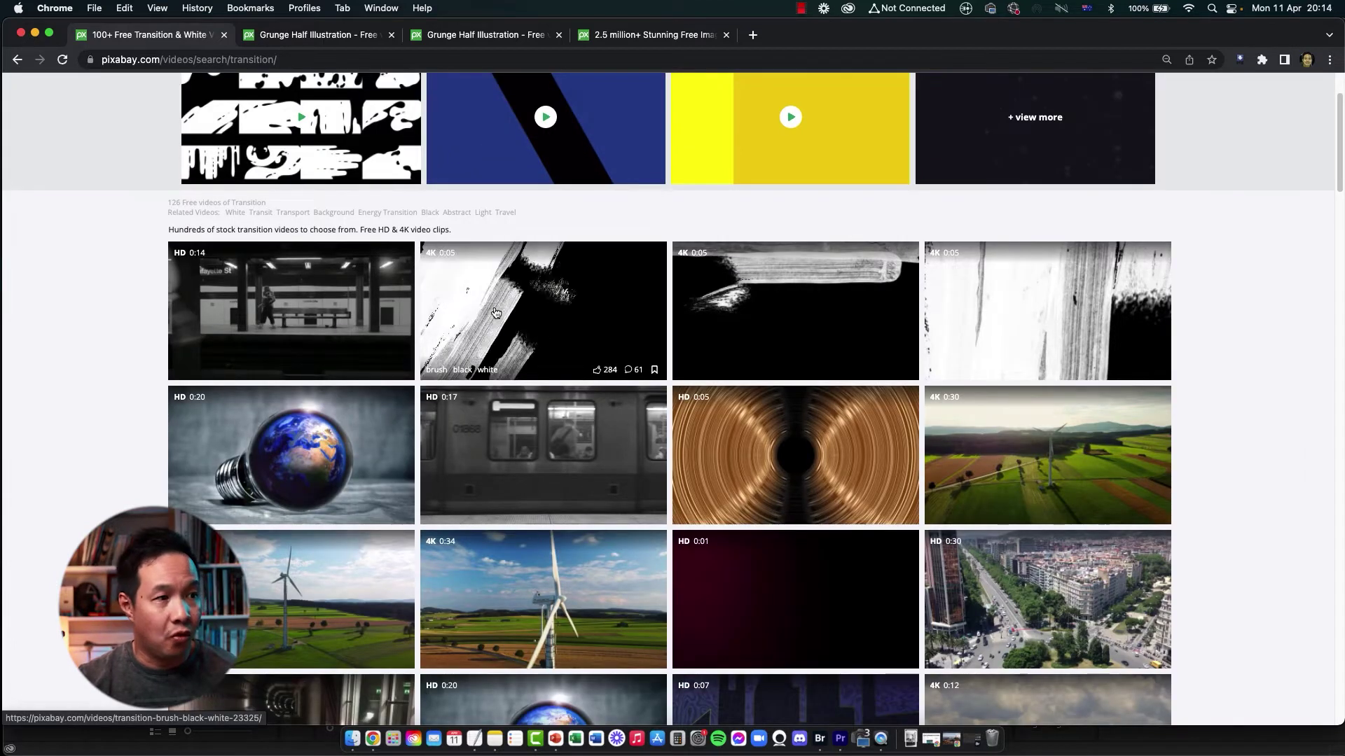
scroll(428, 335, down, 15)
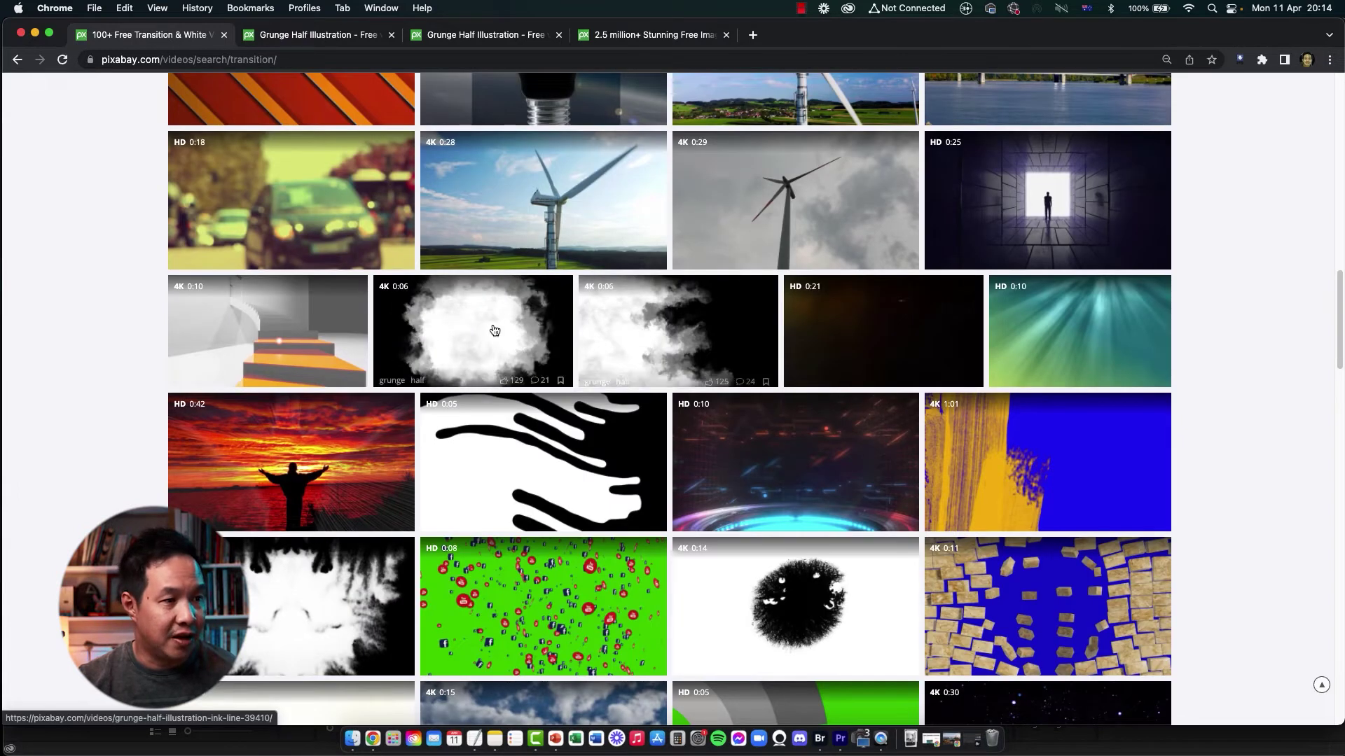
click(464, 309)
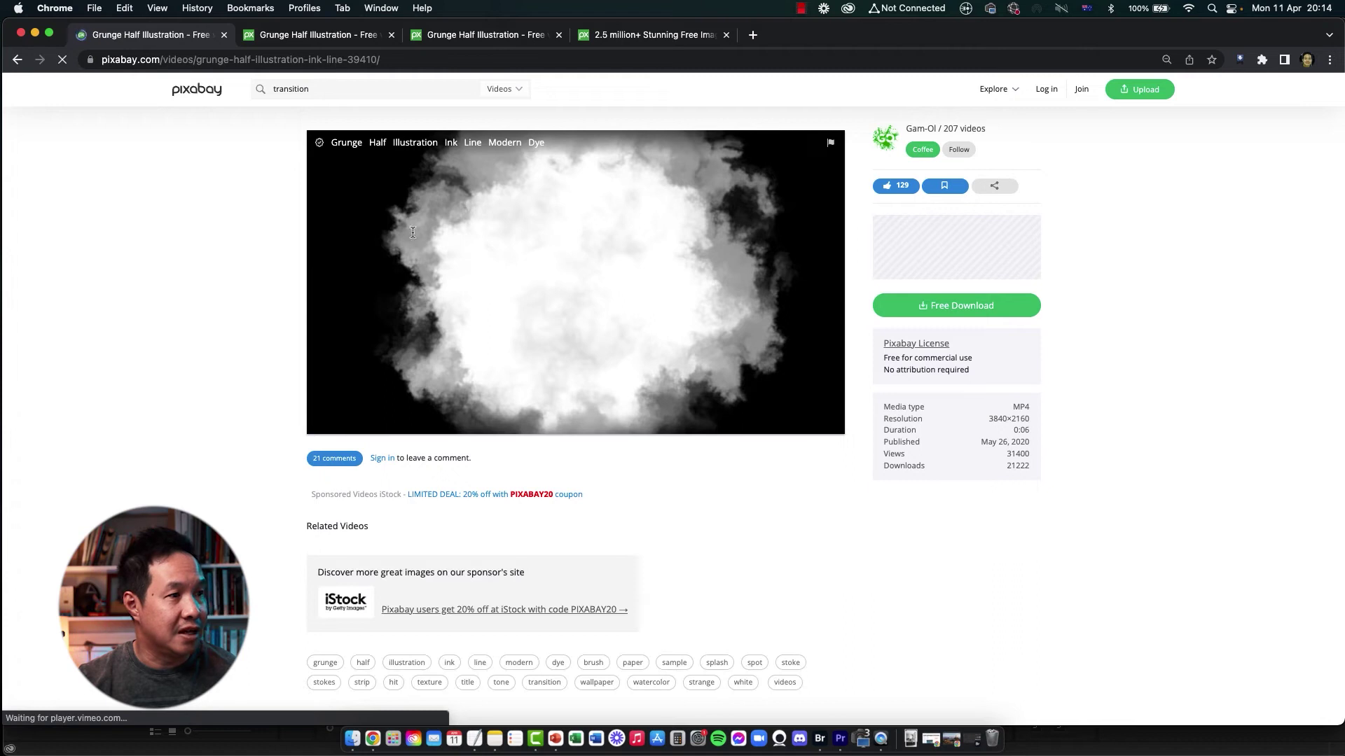
click(956, 305)
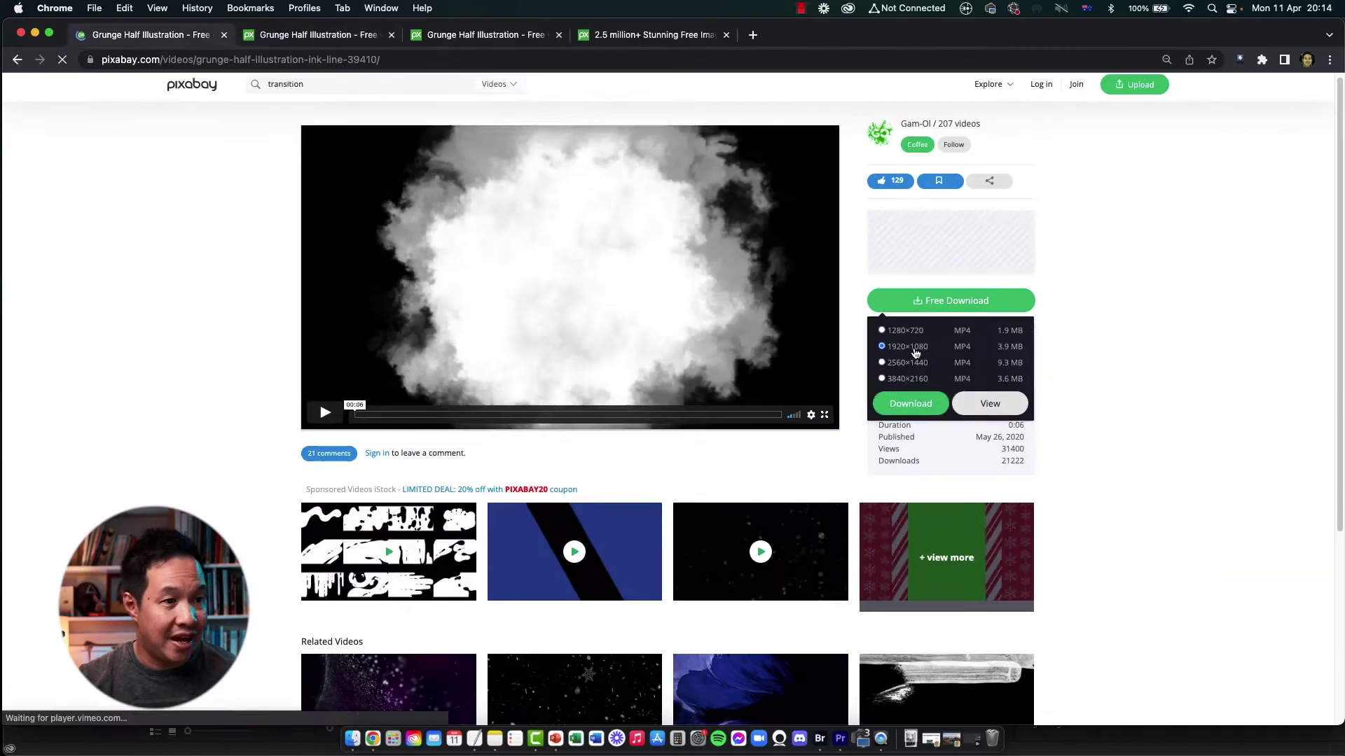
key(ctrl+Tab)
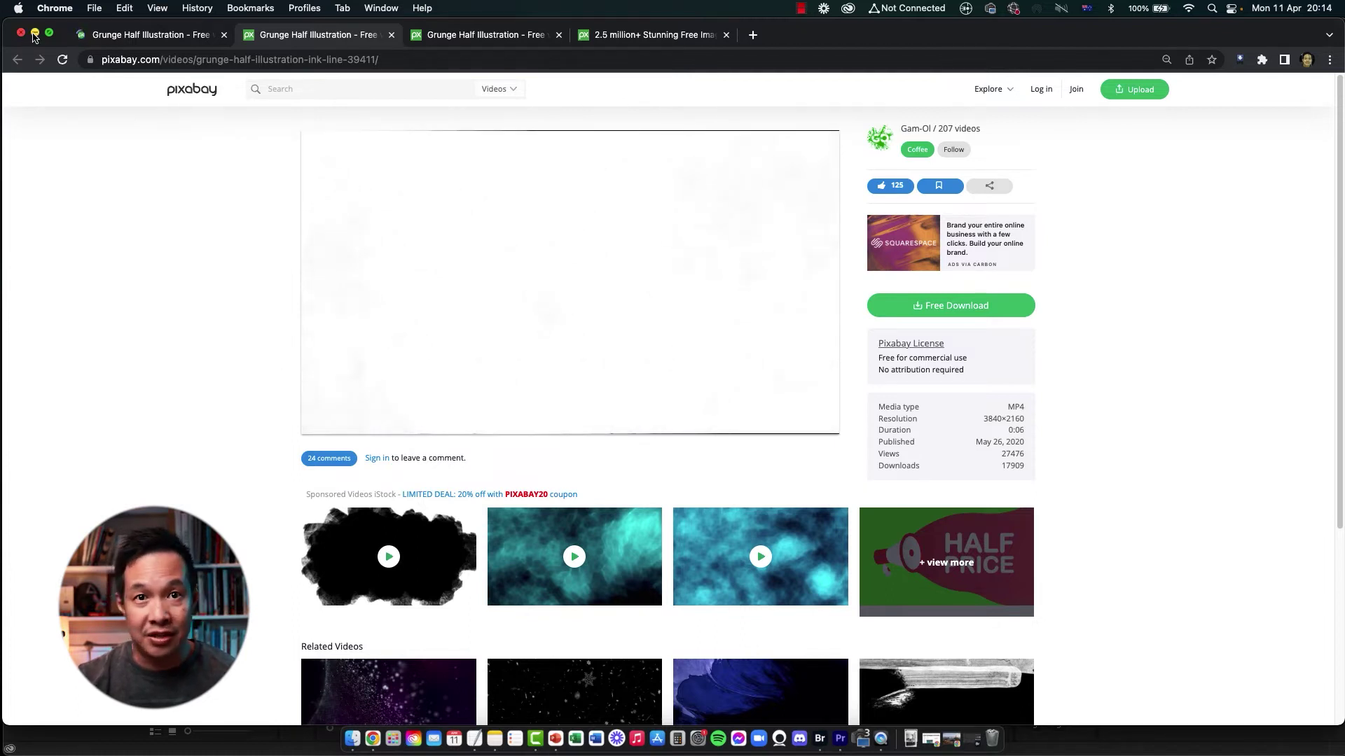
Play Sequence 01, put Grunge - 39411.mp4 on V3 above the Video 2 clip, and scrub the preview
key(super+m)
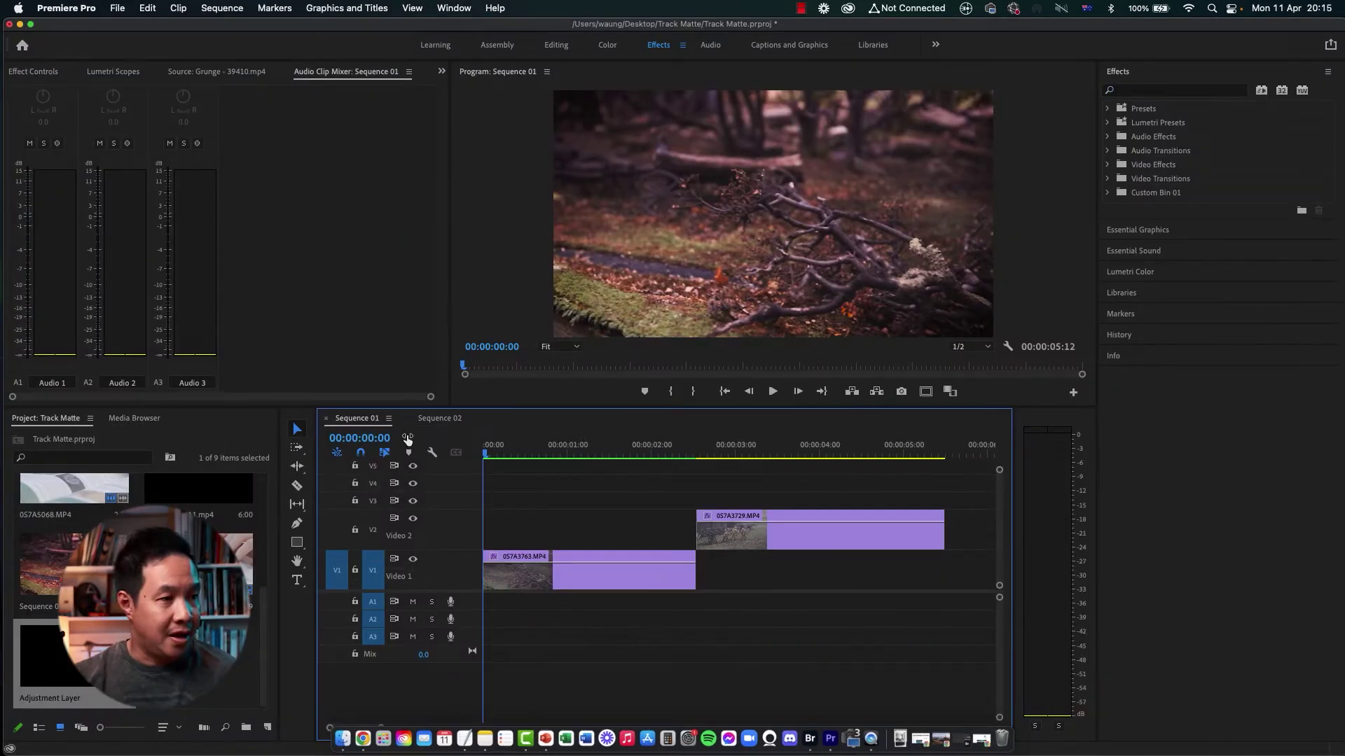
key(space)
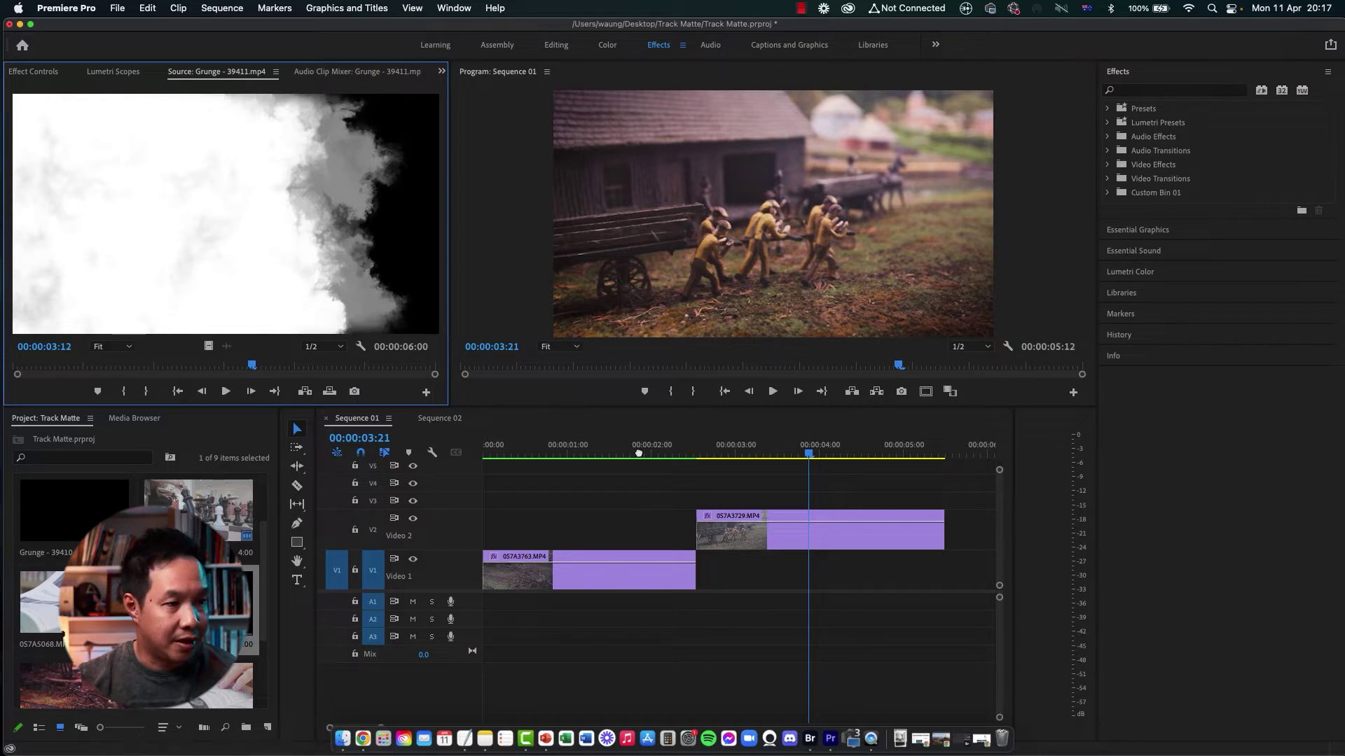
drag(208, 346, 751, 501)
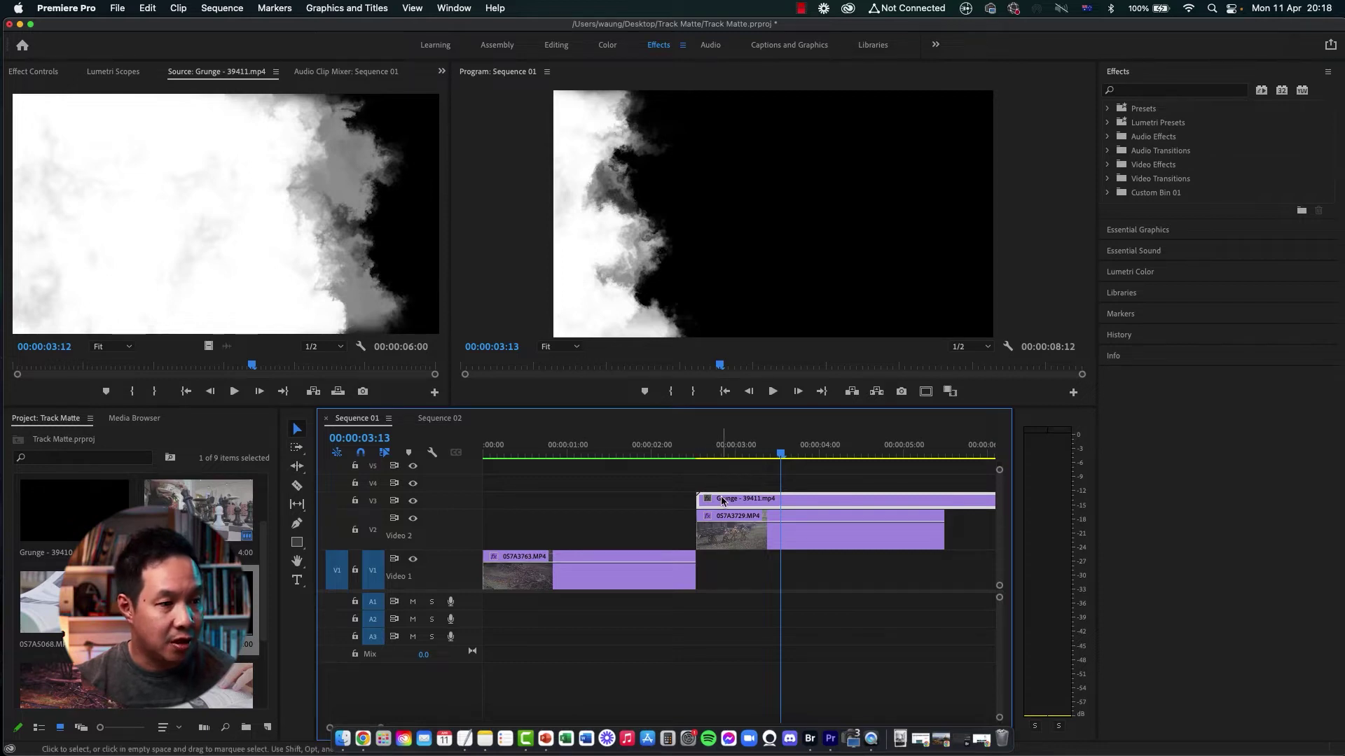
click(667, 575)
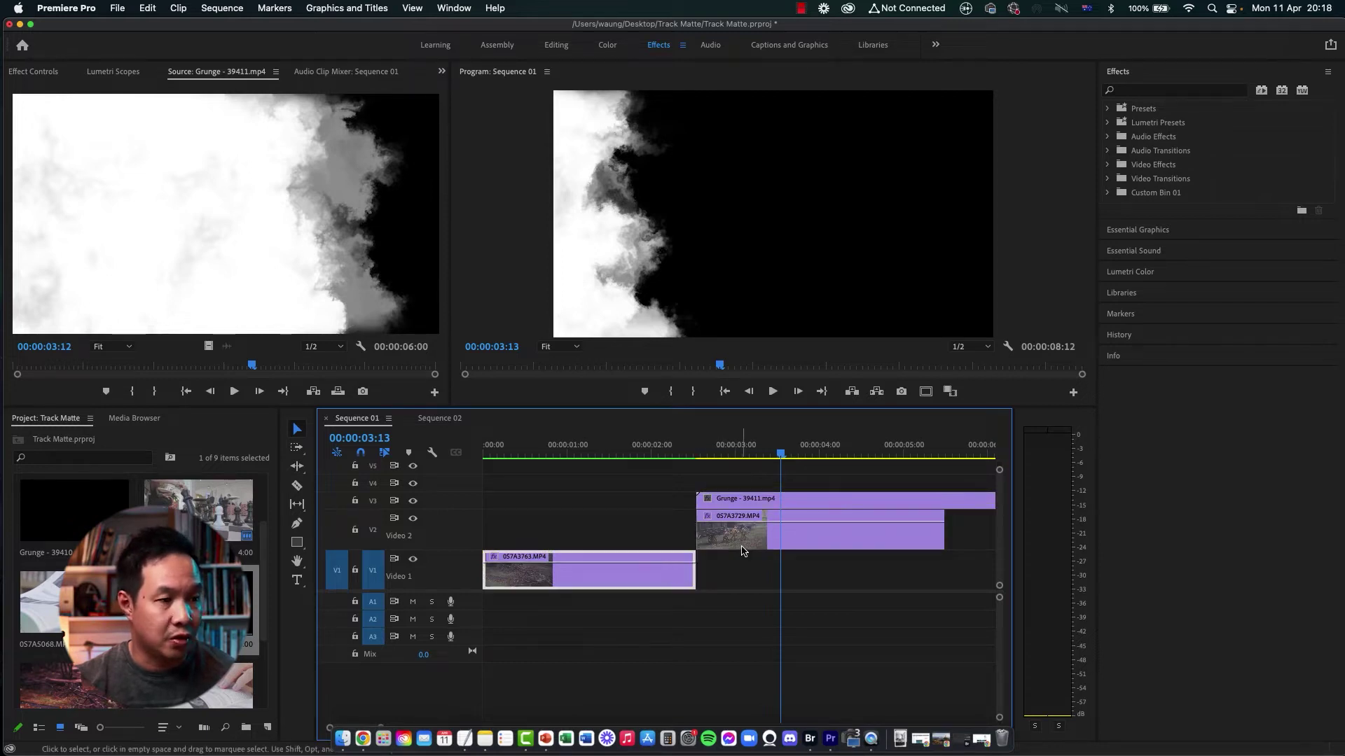
click(743, 546)
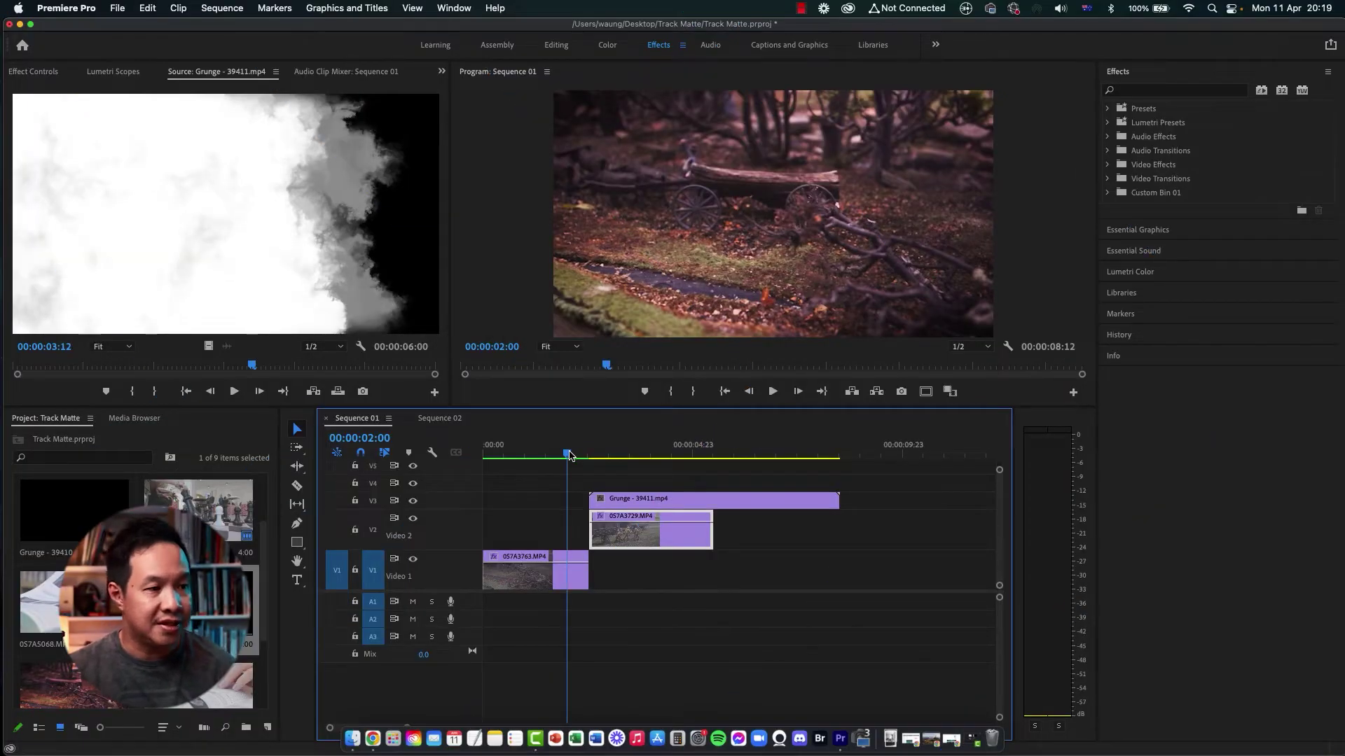
drag(567, 454, 661, 455)
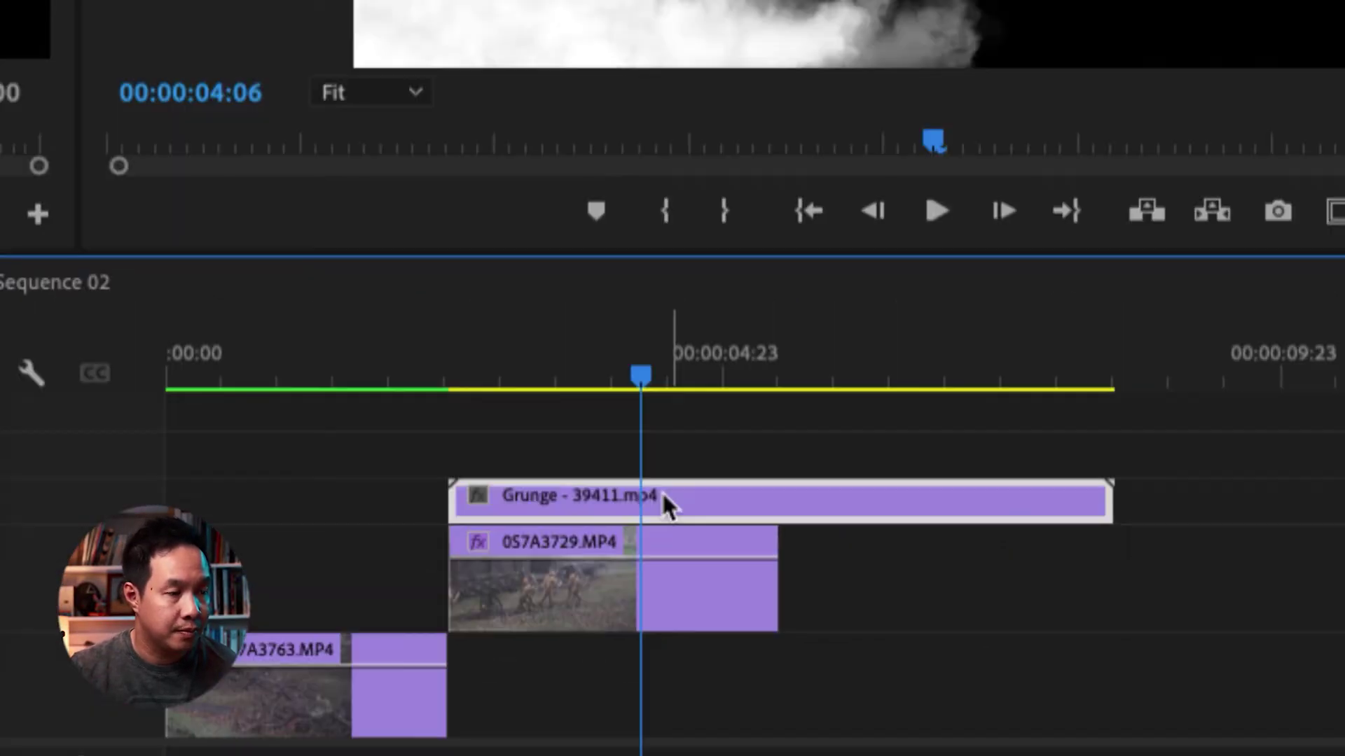
Set the Grunge clip's speed to 400% via Speed/Duration
right_click(671, 503)
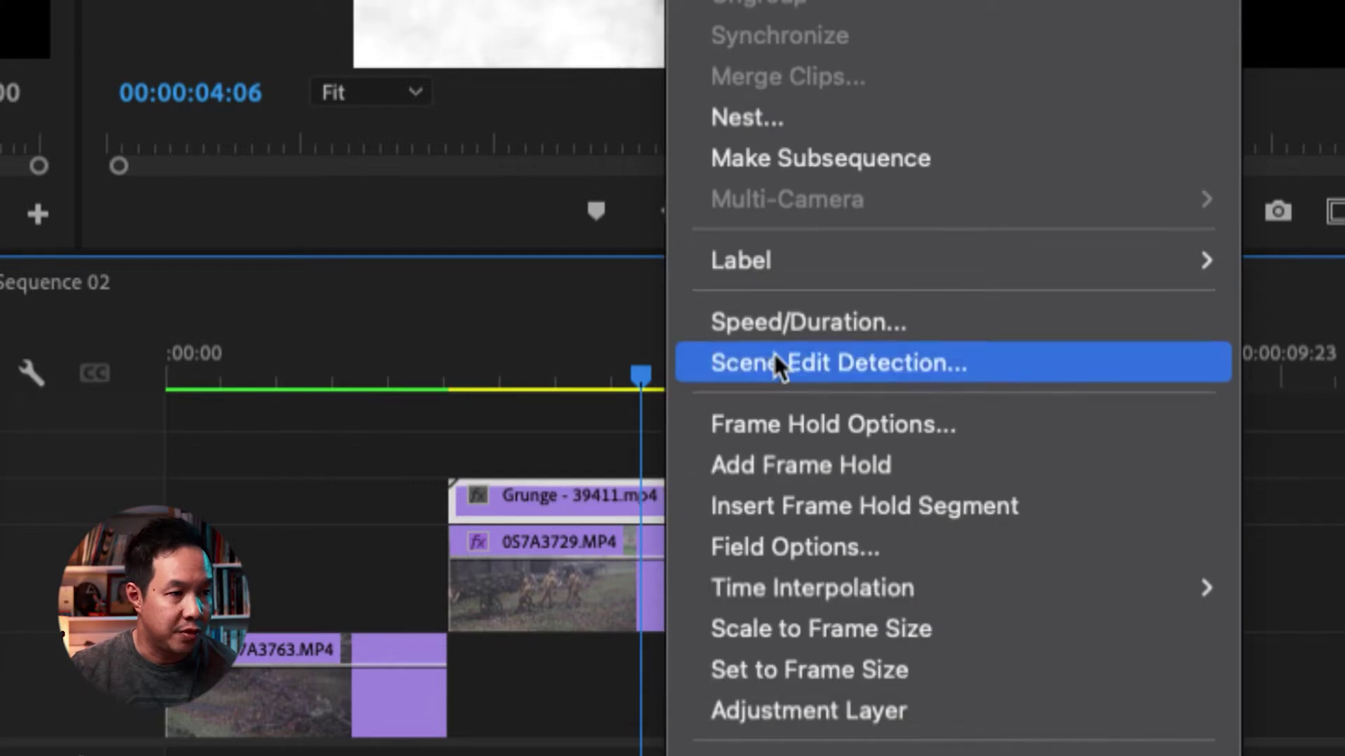
click(787, 339)
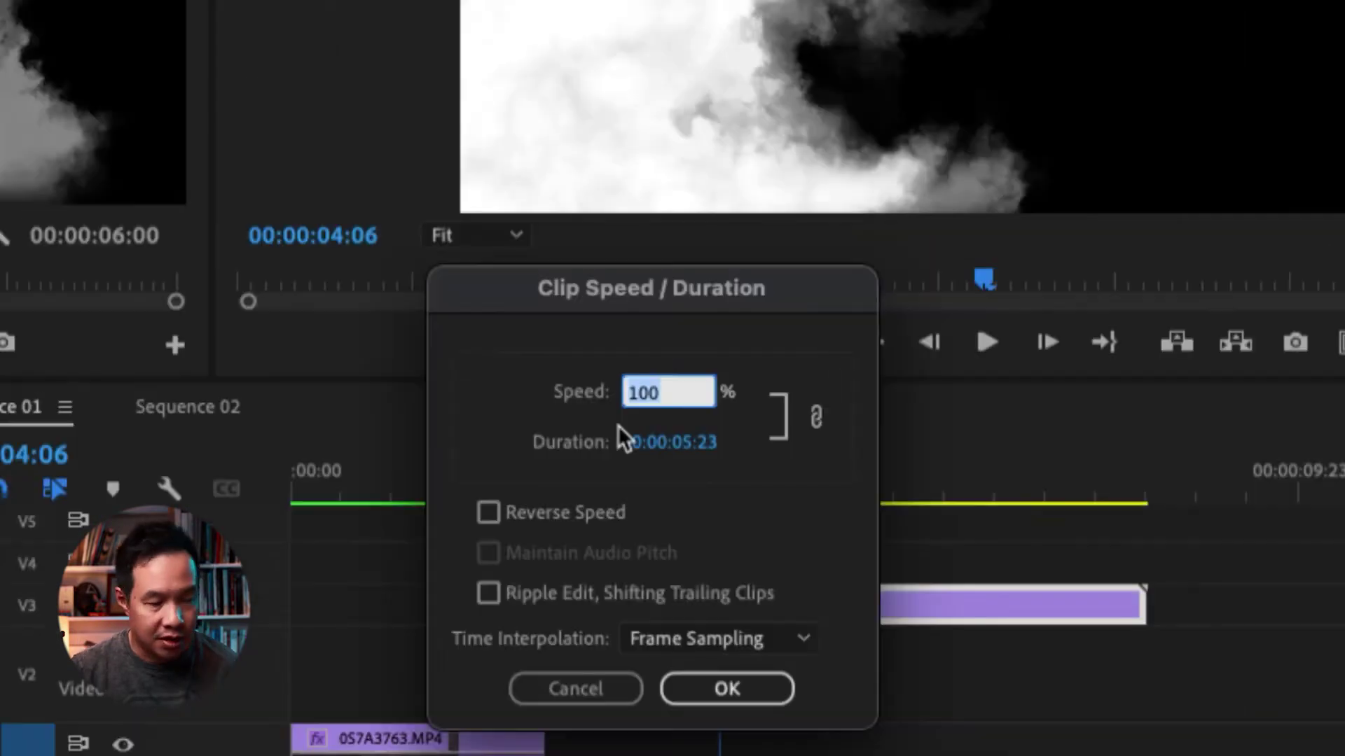
text(400)
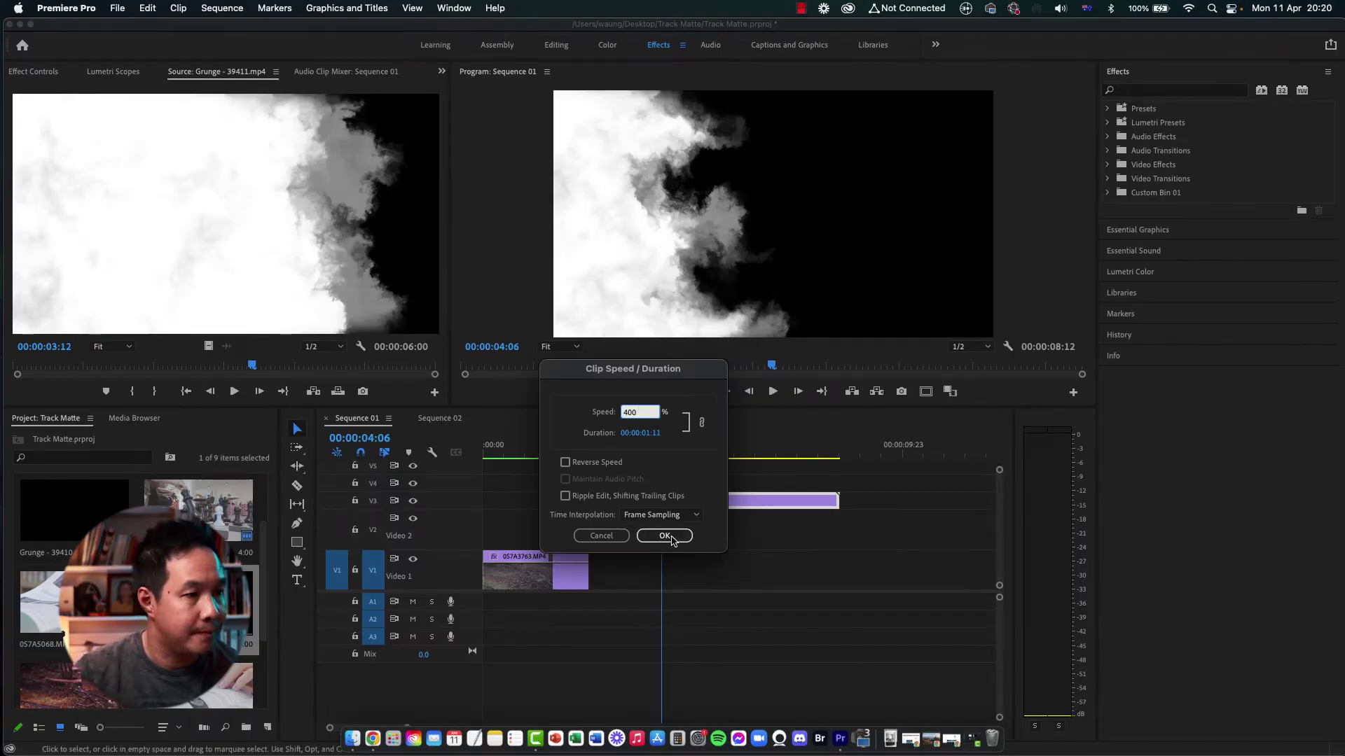
click(671, 540)
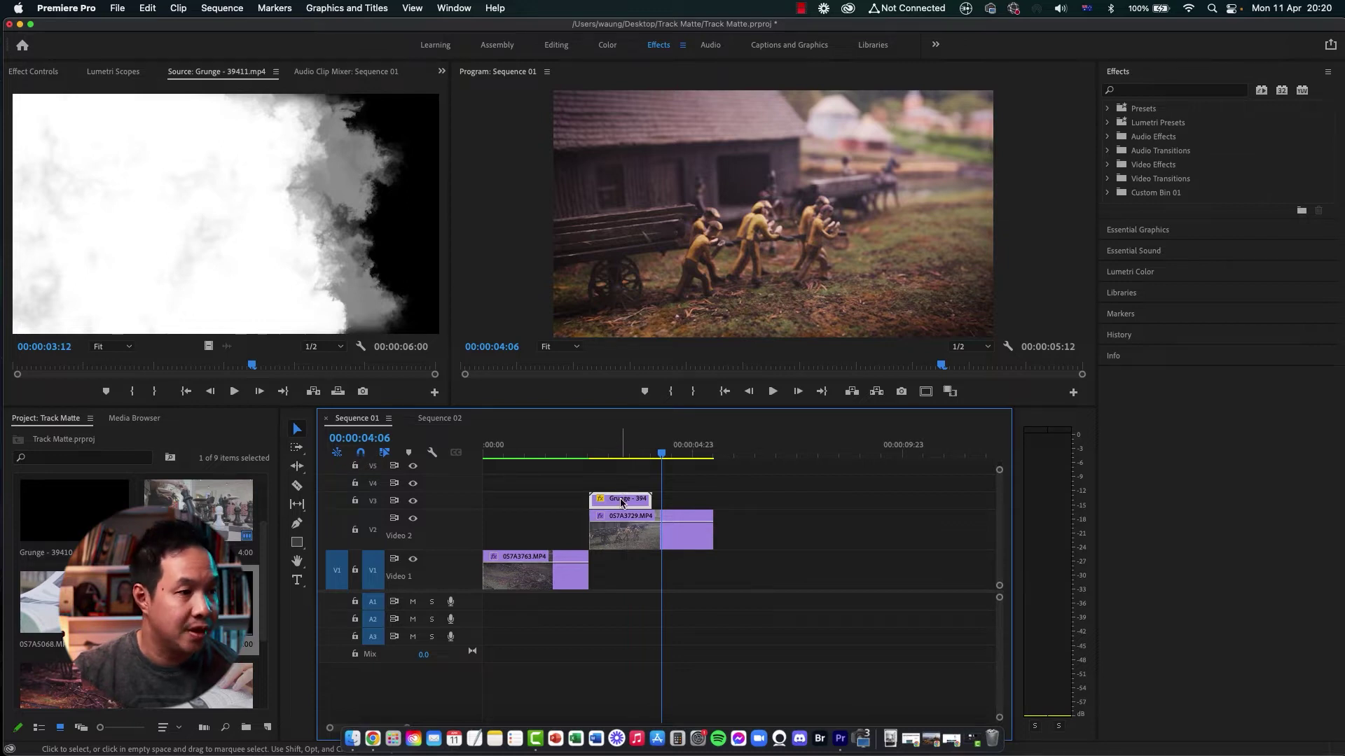
Move the Grunge clip earlier, extend the V2 clip's start under it, and lengthen the V1 clip
drag(605, 500, 594, 503)
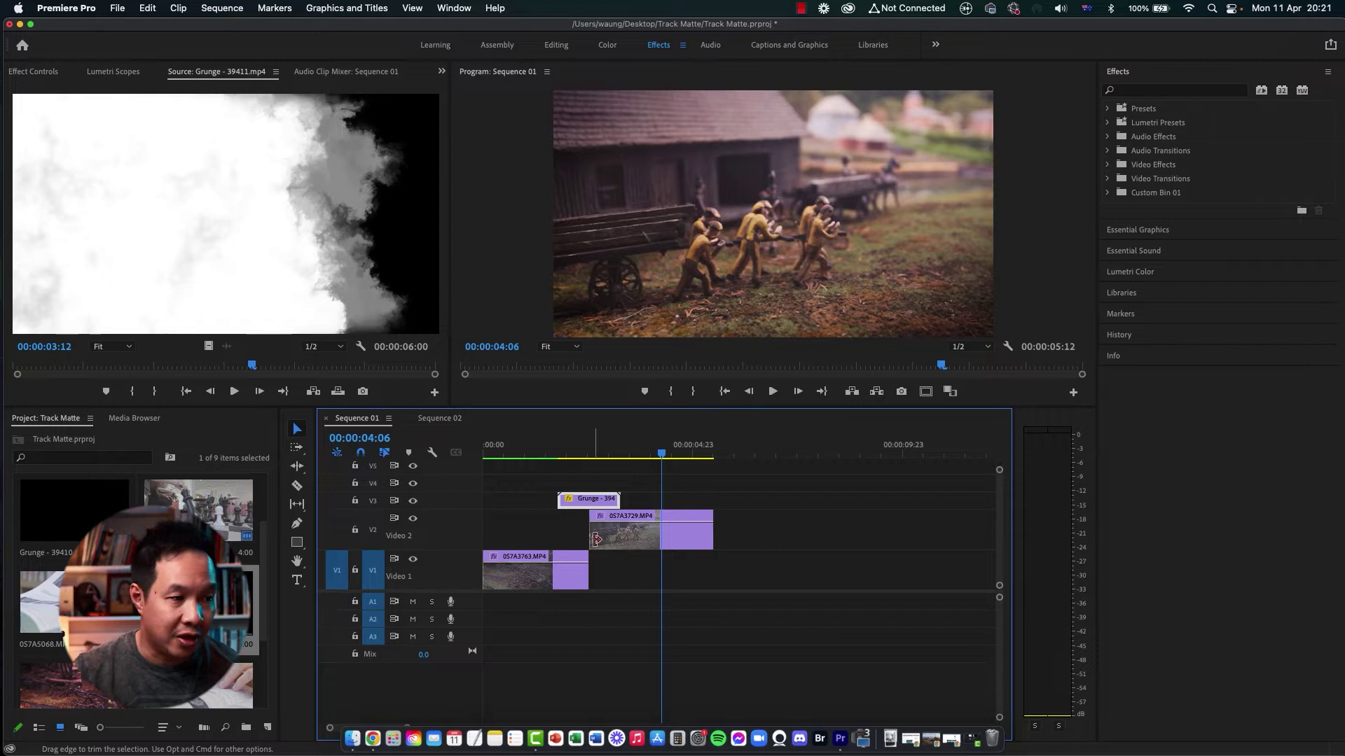
drag(593, 538, 558, 538)
drag(584, 583, 619, 583)
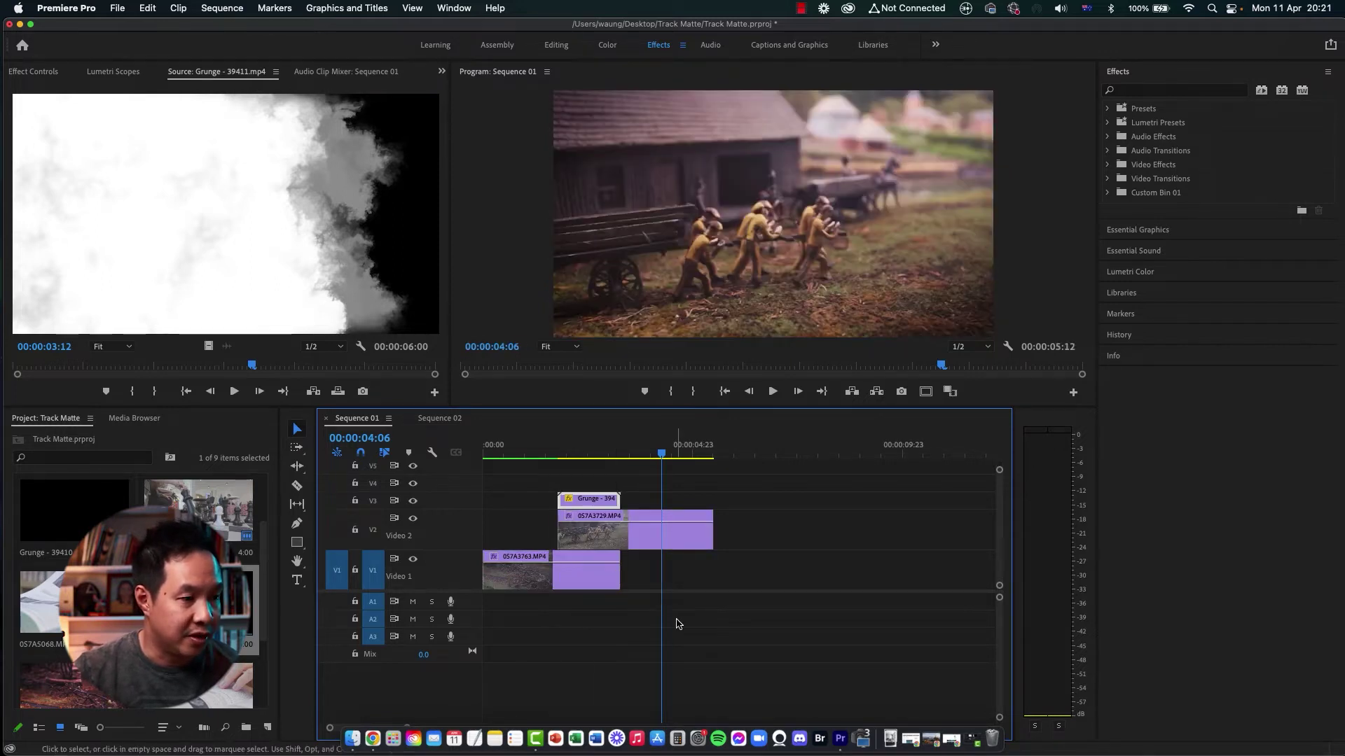
mouse_move(581, 452)
mouse_down()
mouse_move(554, 454)
mouse_move(604, 452)
mouse_move(560, 454)
mouse_move(581, 453)
mouse_up()
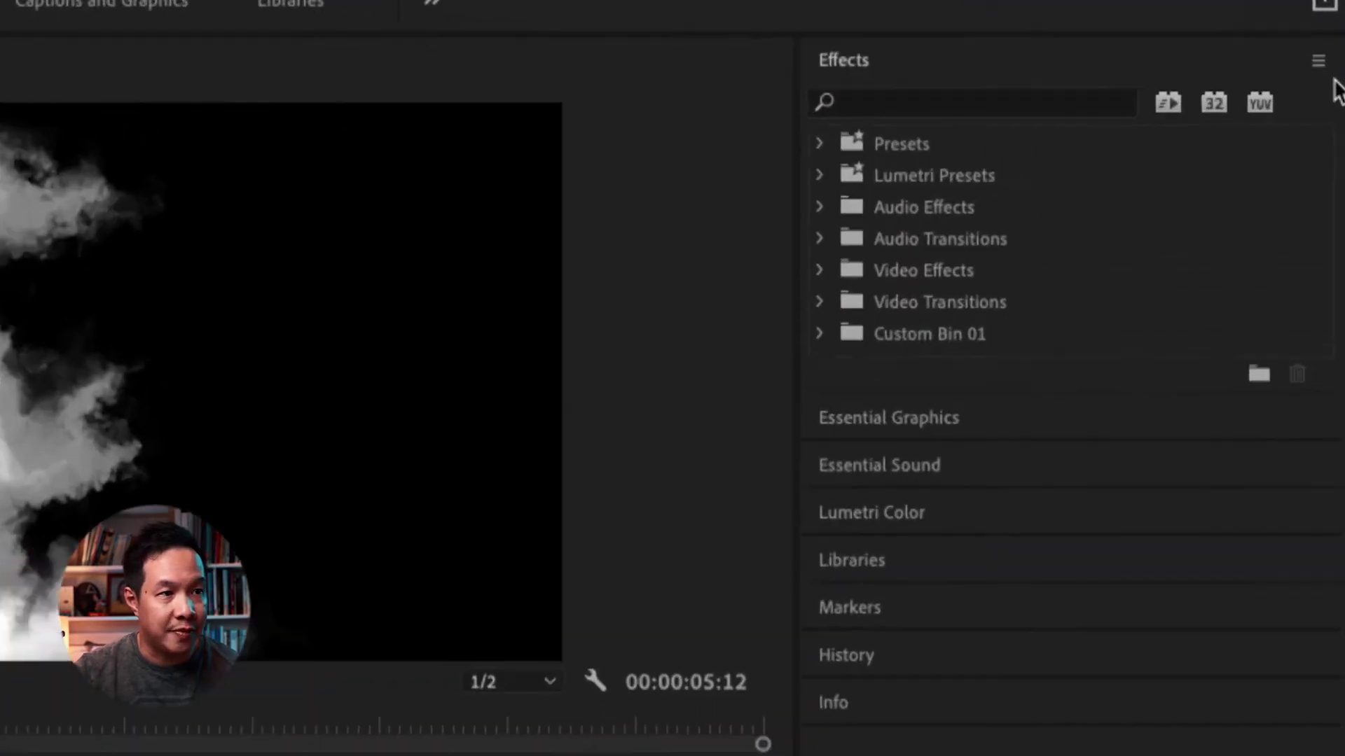
Search 'track' in Effects and drag Track Matte Key onto the 0S7A3729.MP4 clip on V2
key(shift+7)
text(tracke)
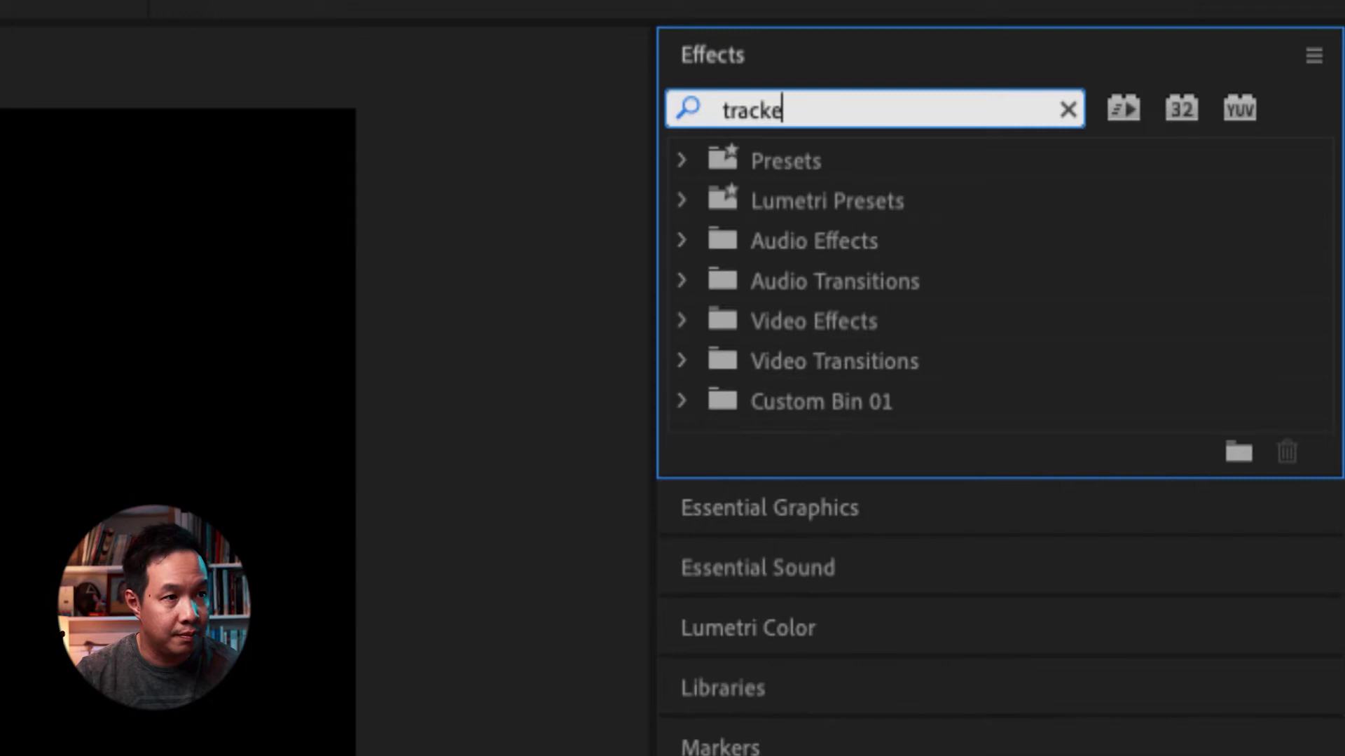
key(BackSpace)
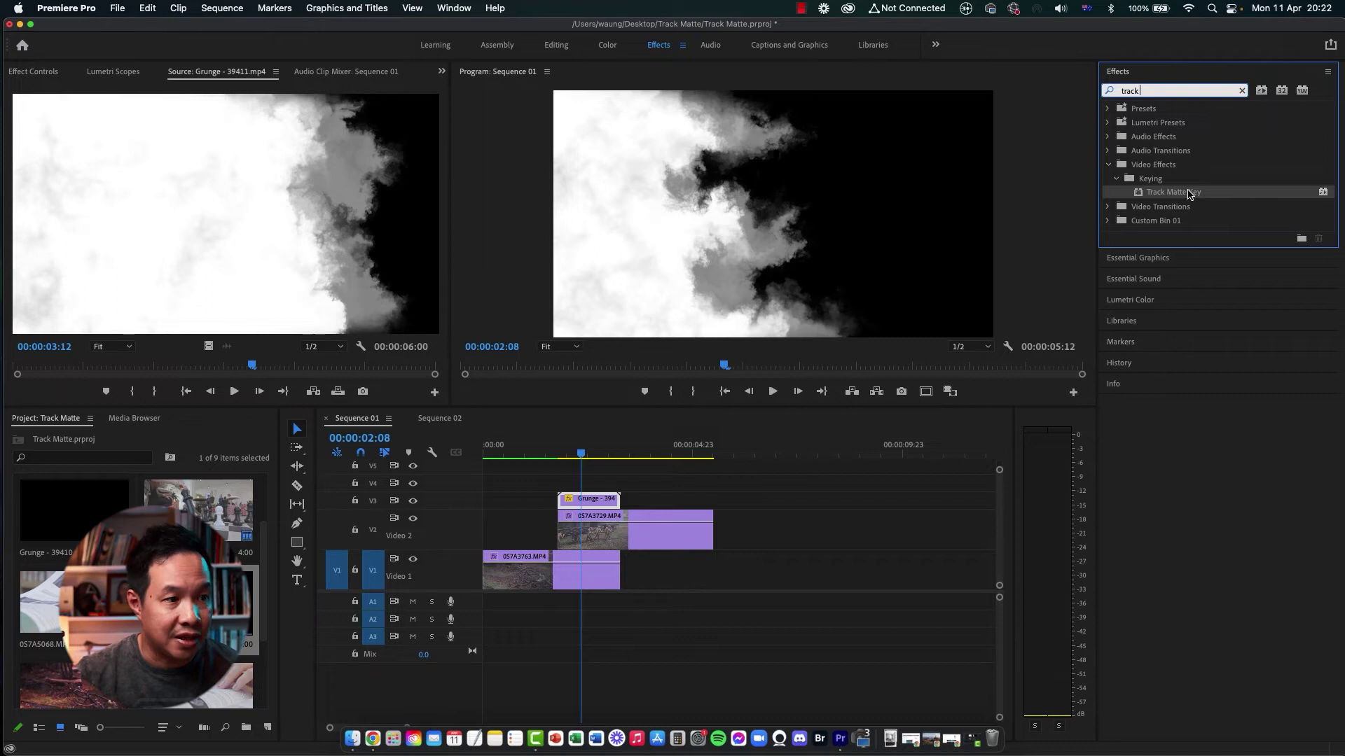
drag(1188, 194, 648, 525)
click(616, 540)
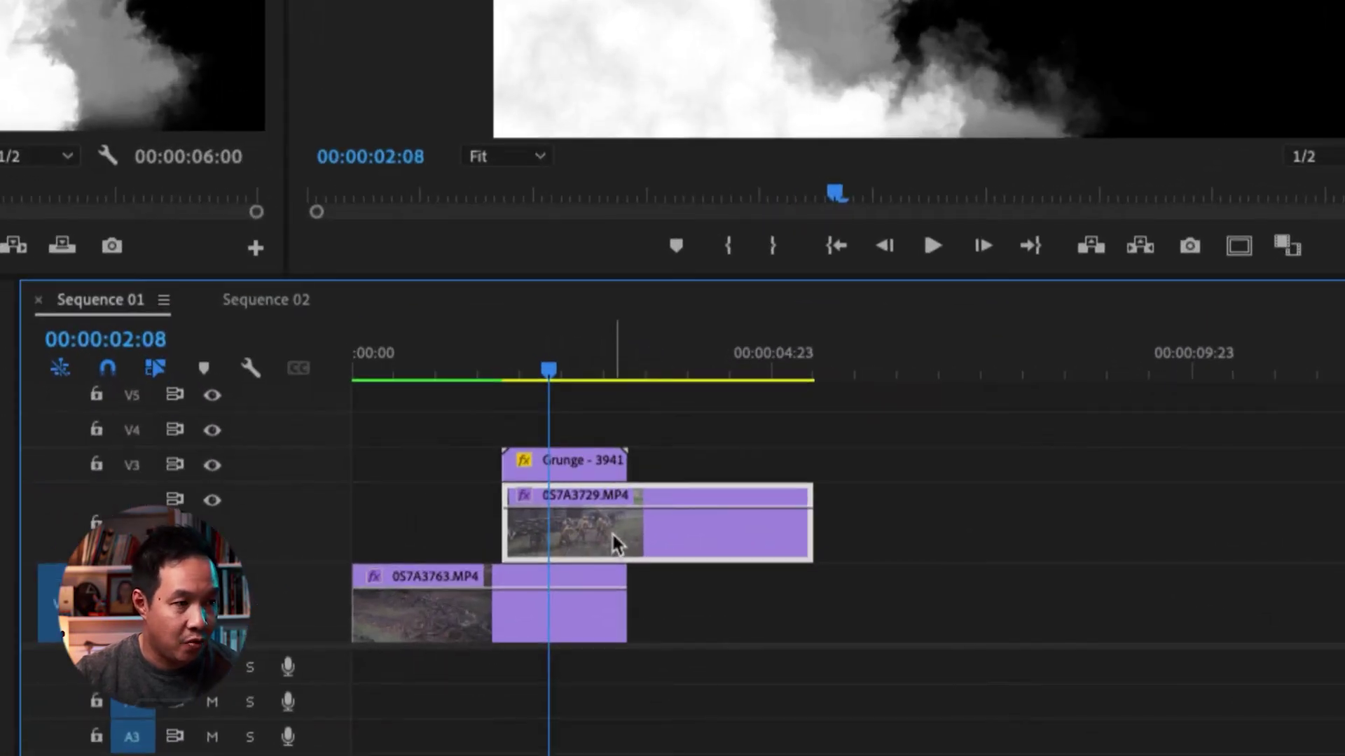
click(589, 465)
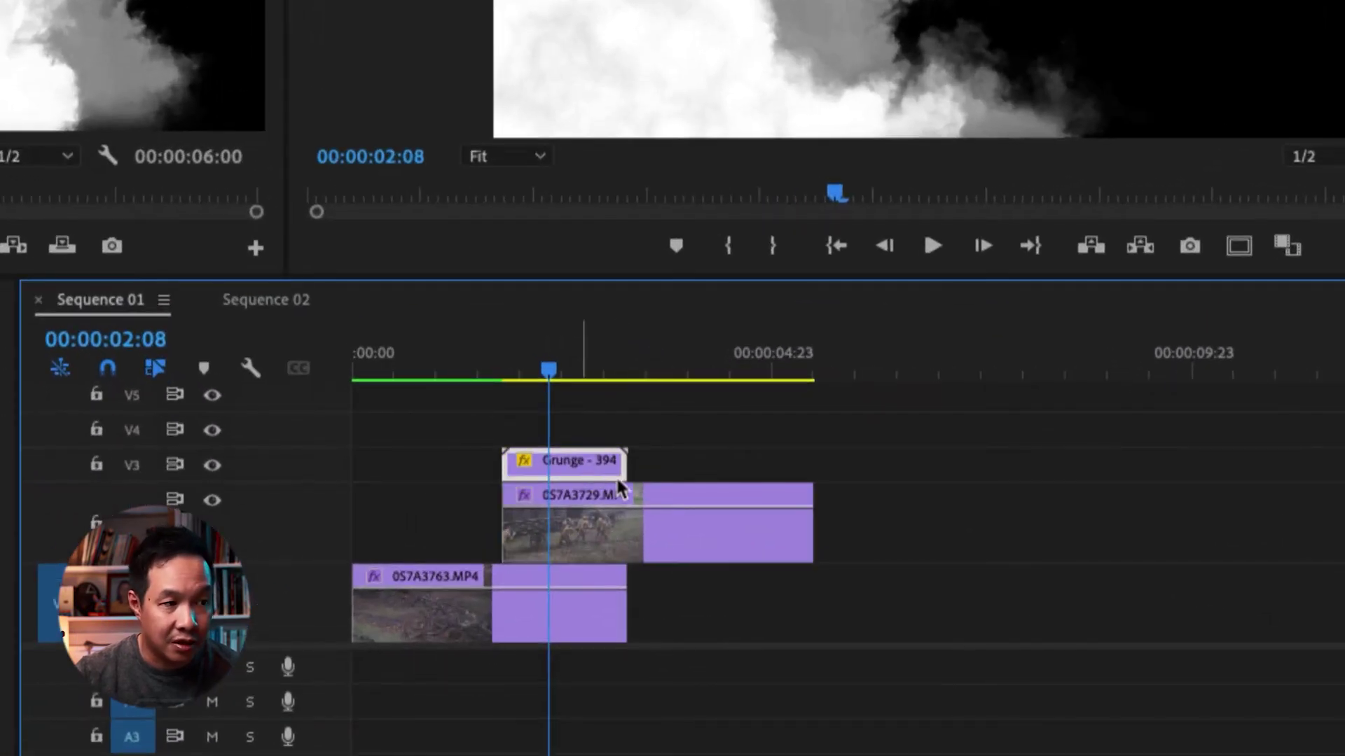
click(647, 554)
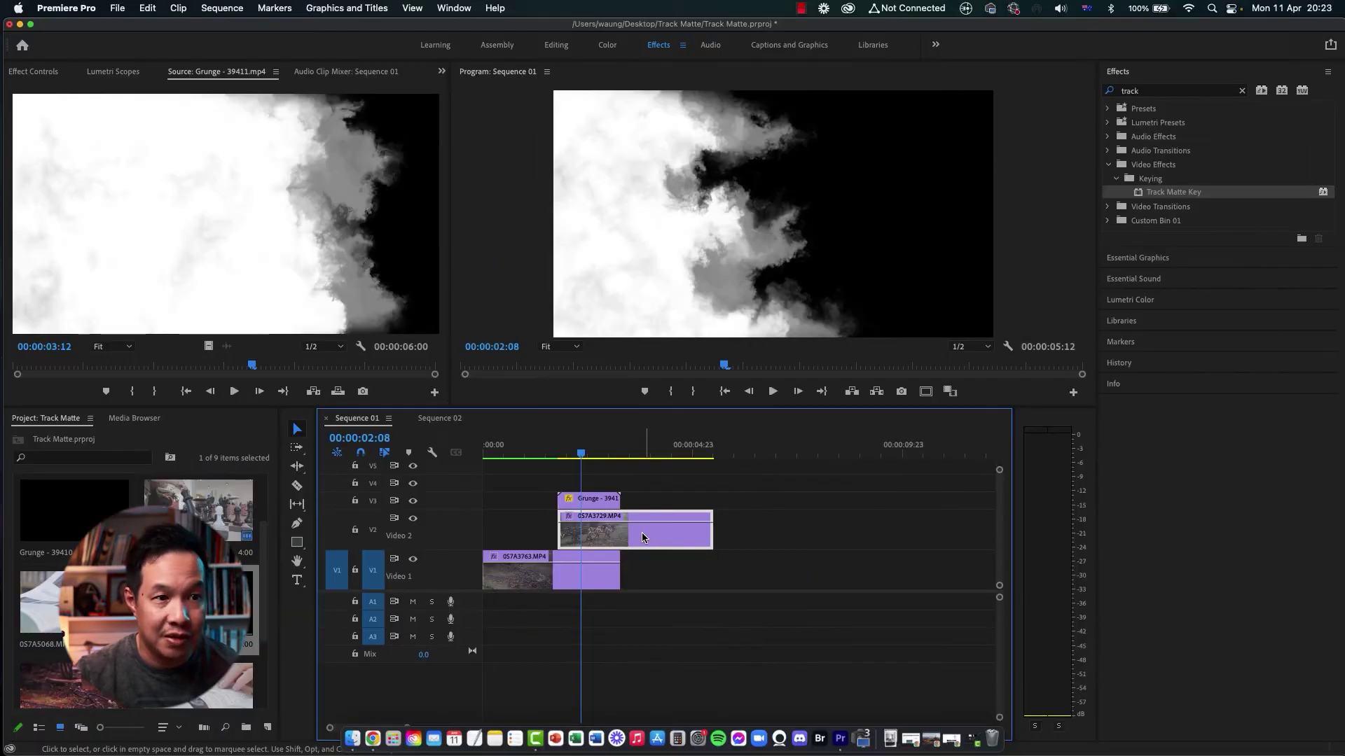
click(1183, 194)
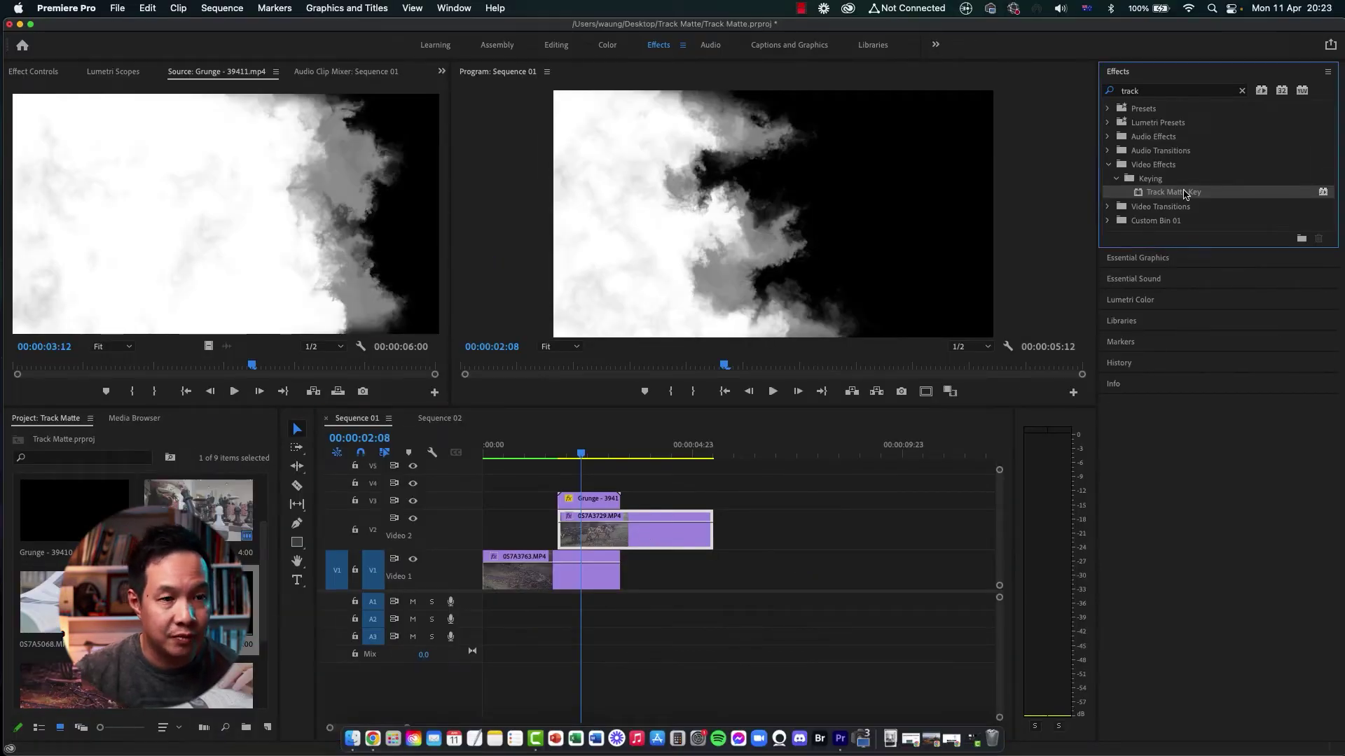
drag(880, 433, 795, 472)
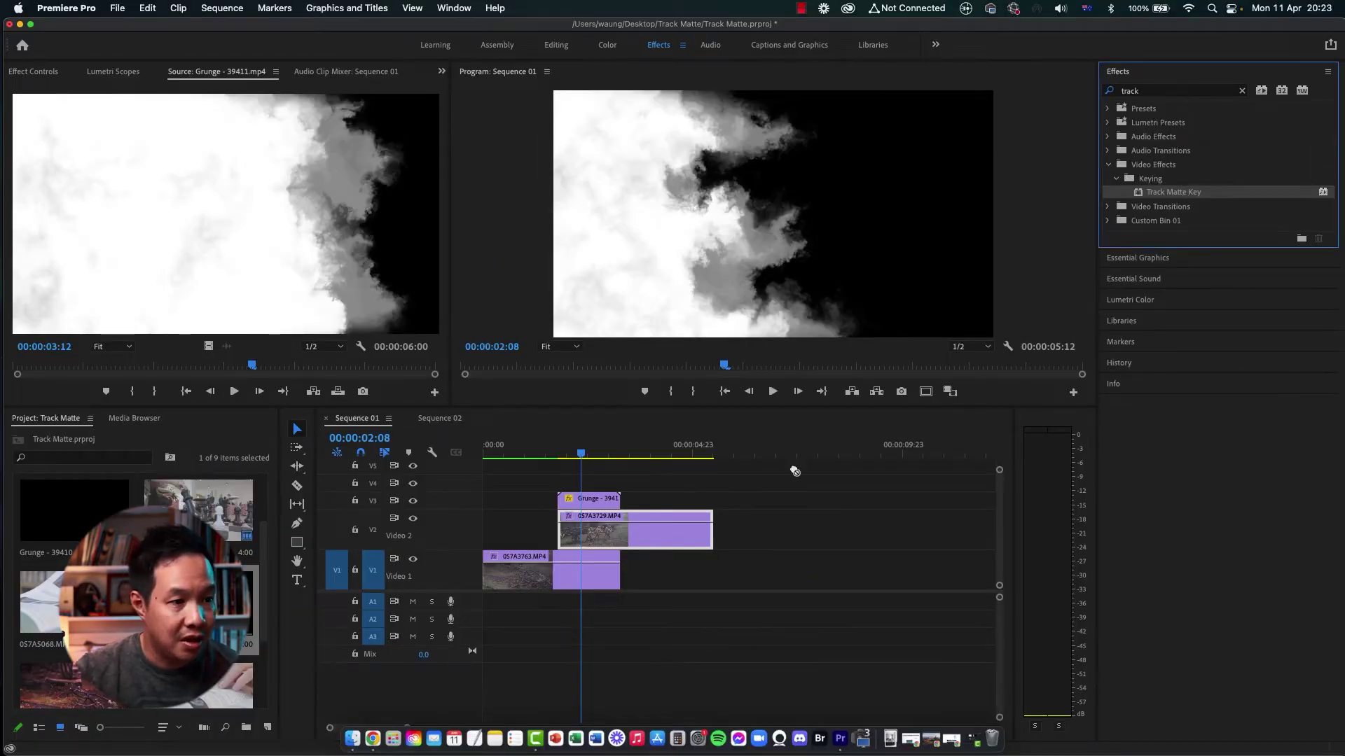
drag(671, 553, 659, 532)
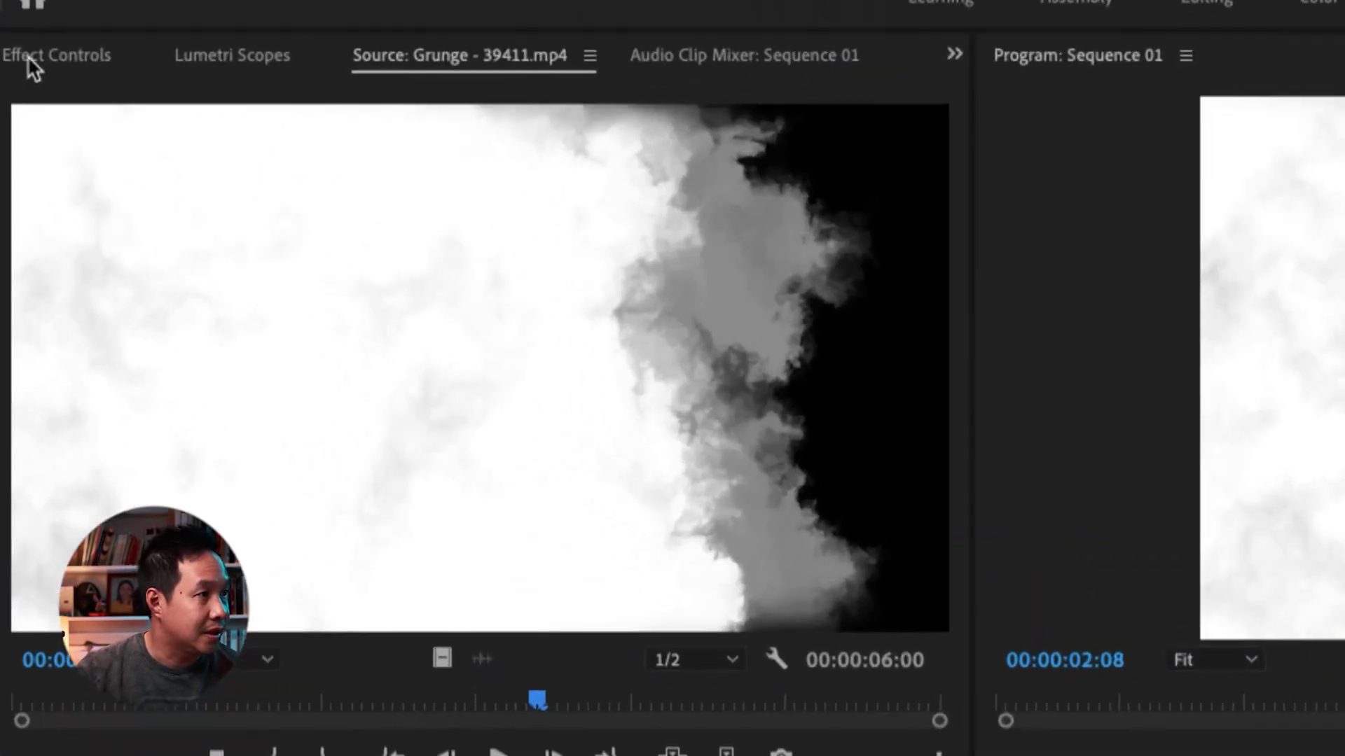
In Effect Controls, set Track Matte Key's Composite Using to Matte Luma
click(31, 67)
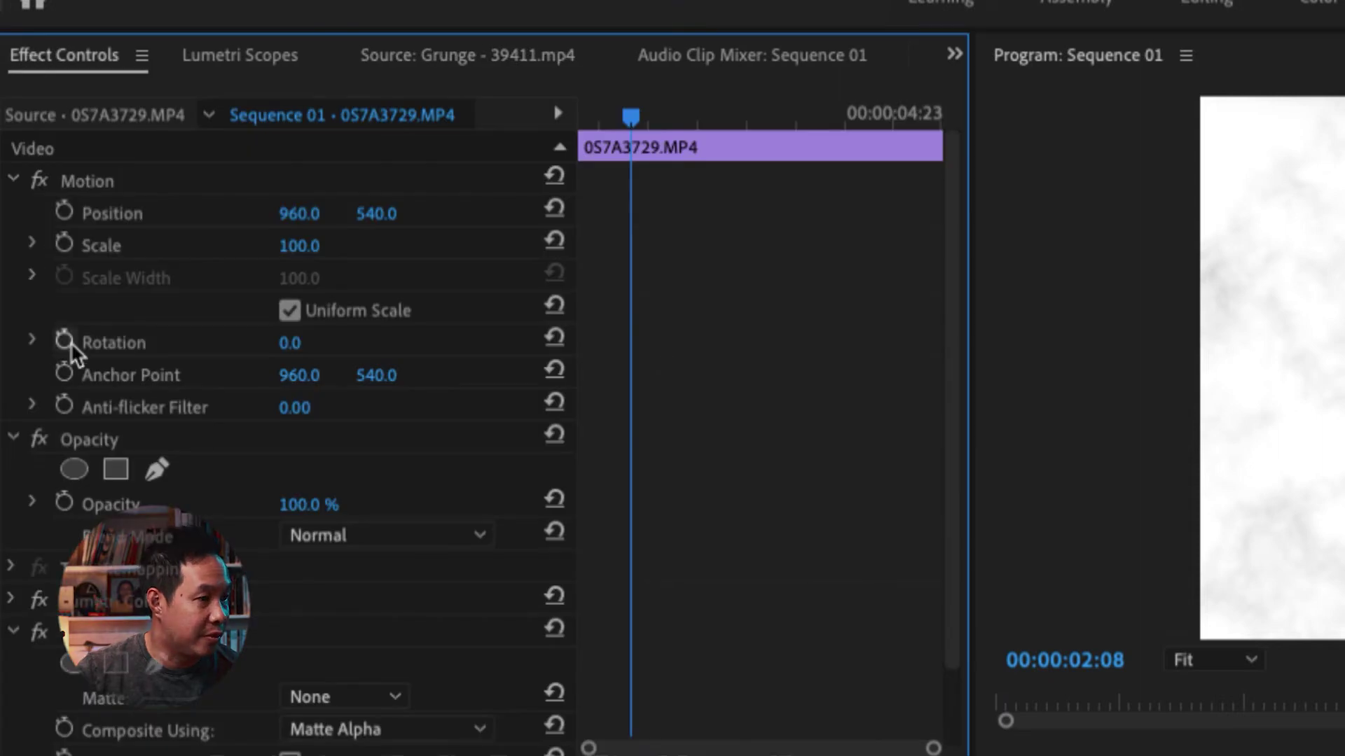
scroll(73, 556, down, 2)
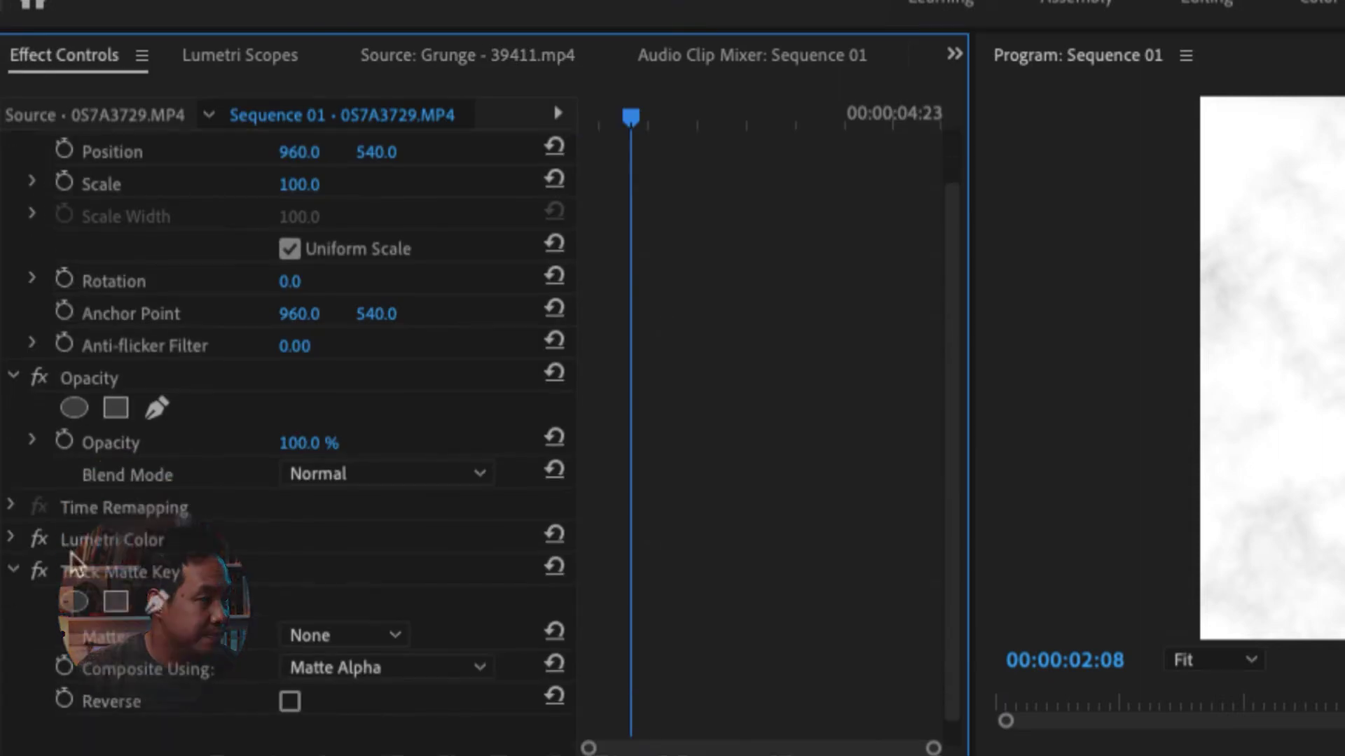
click(141, 573)
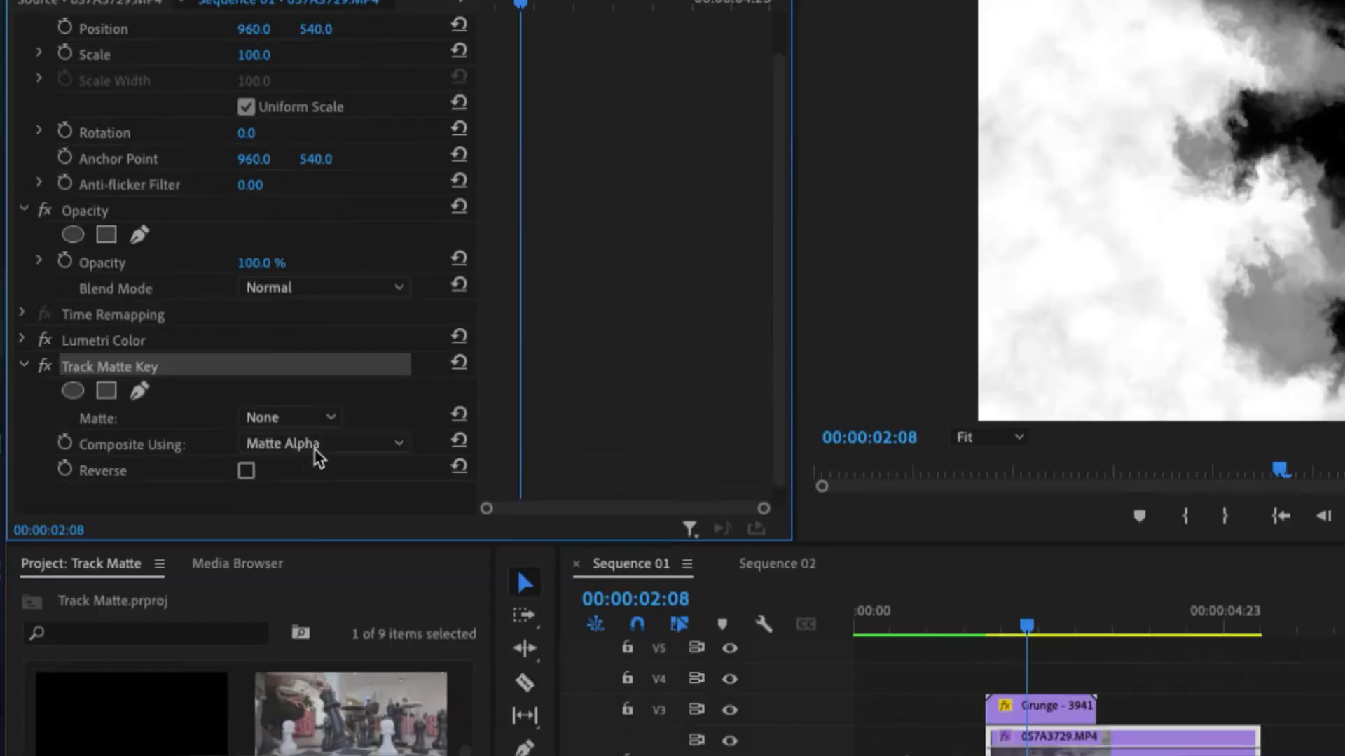
click(382, 672)
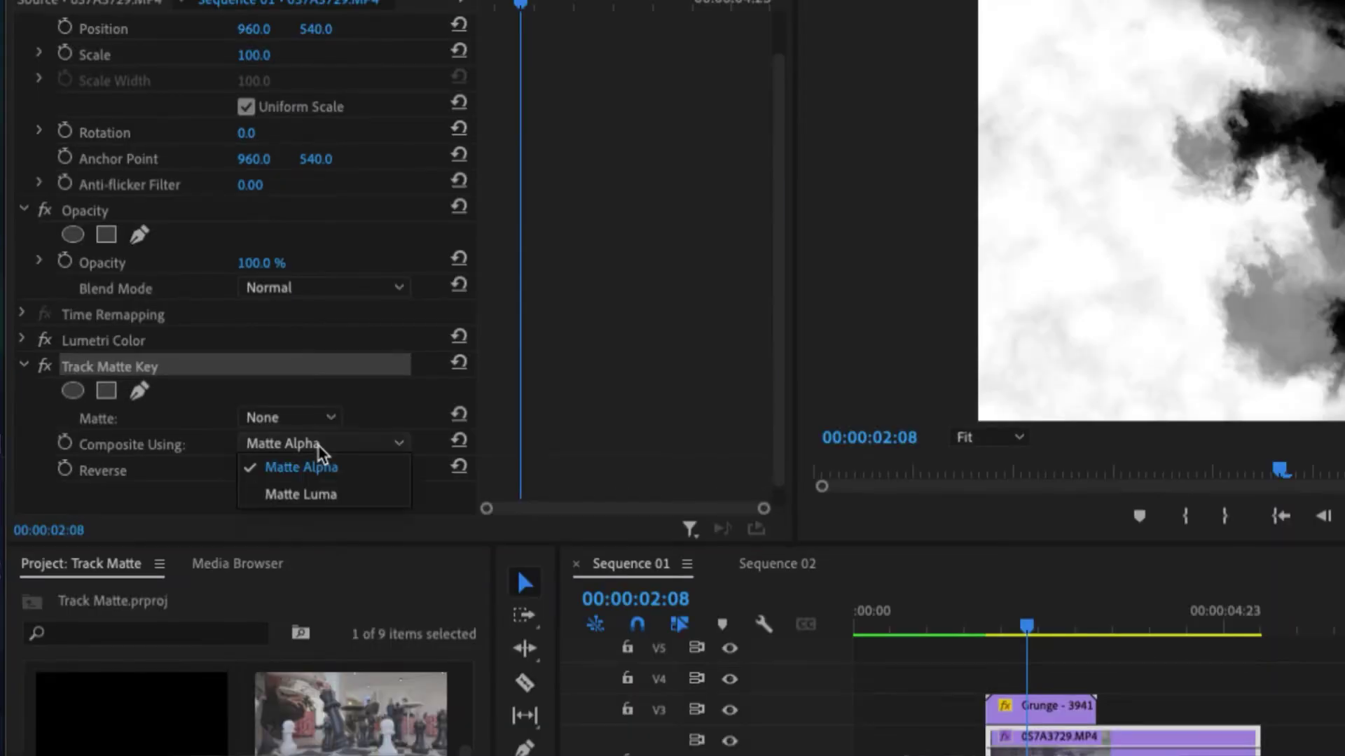
click(319, 494)
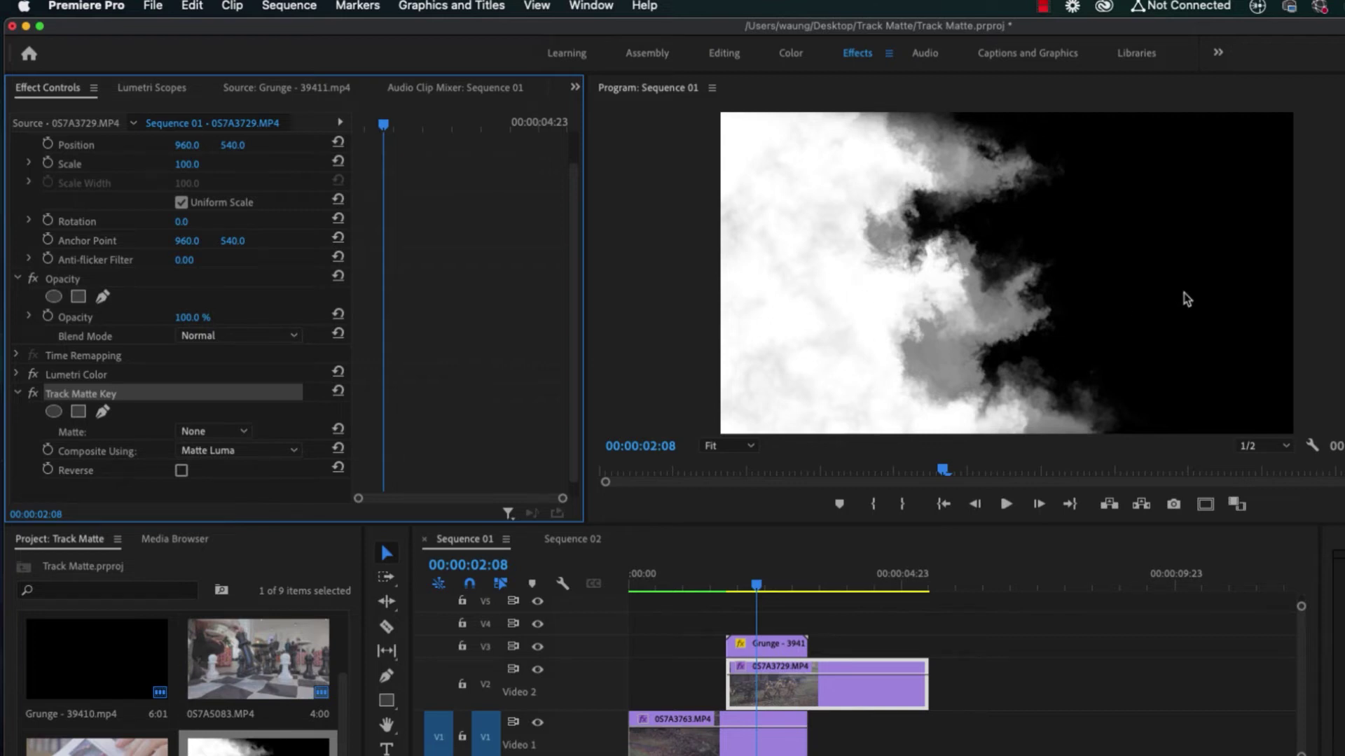
click(213, 452)
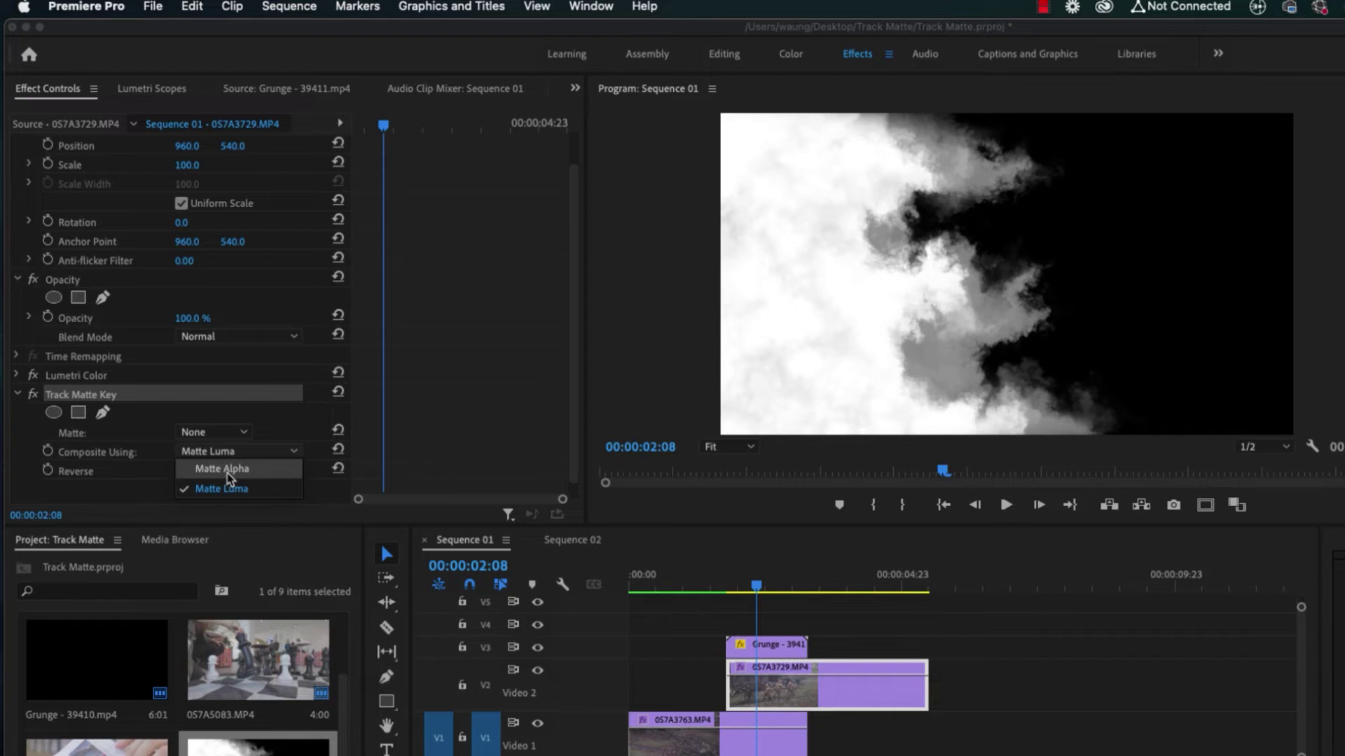
click(227, 469)
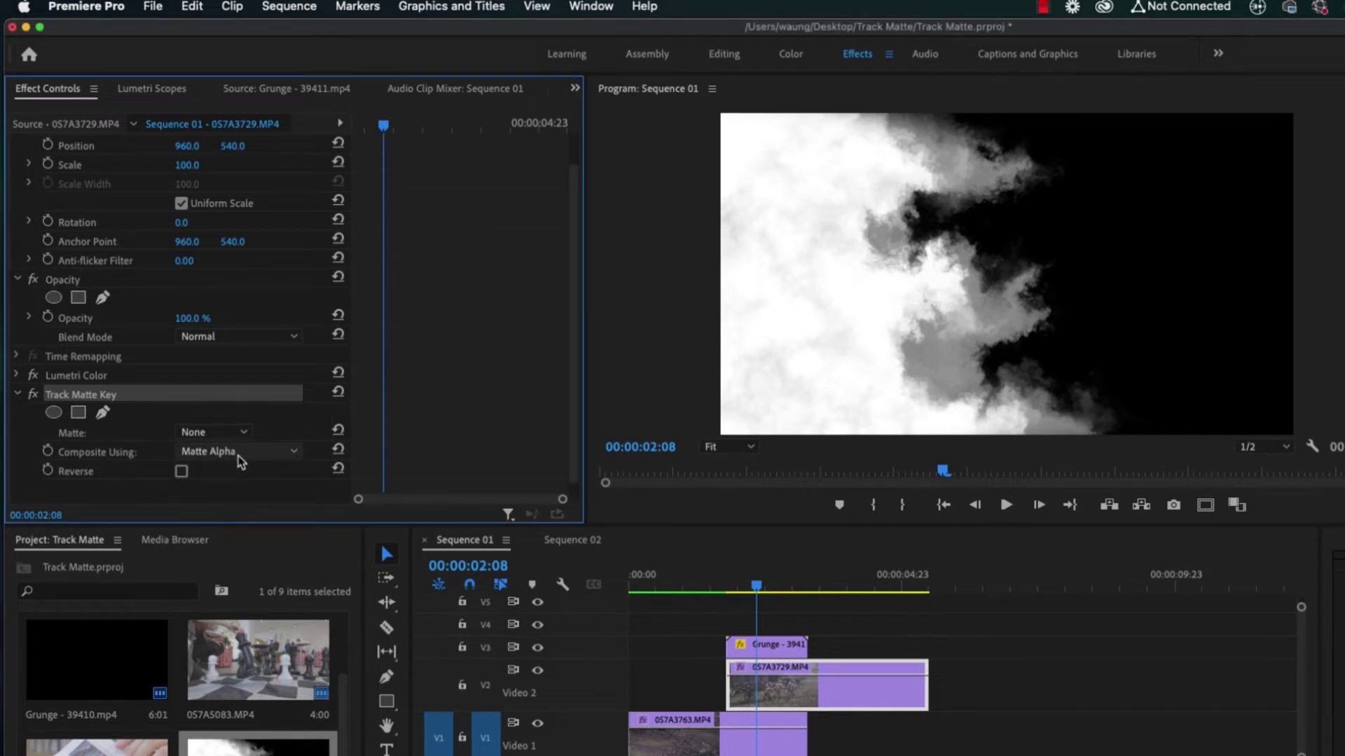
click(240, 457)
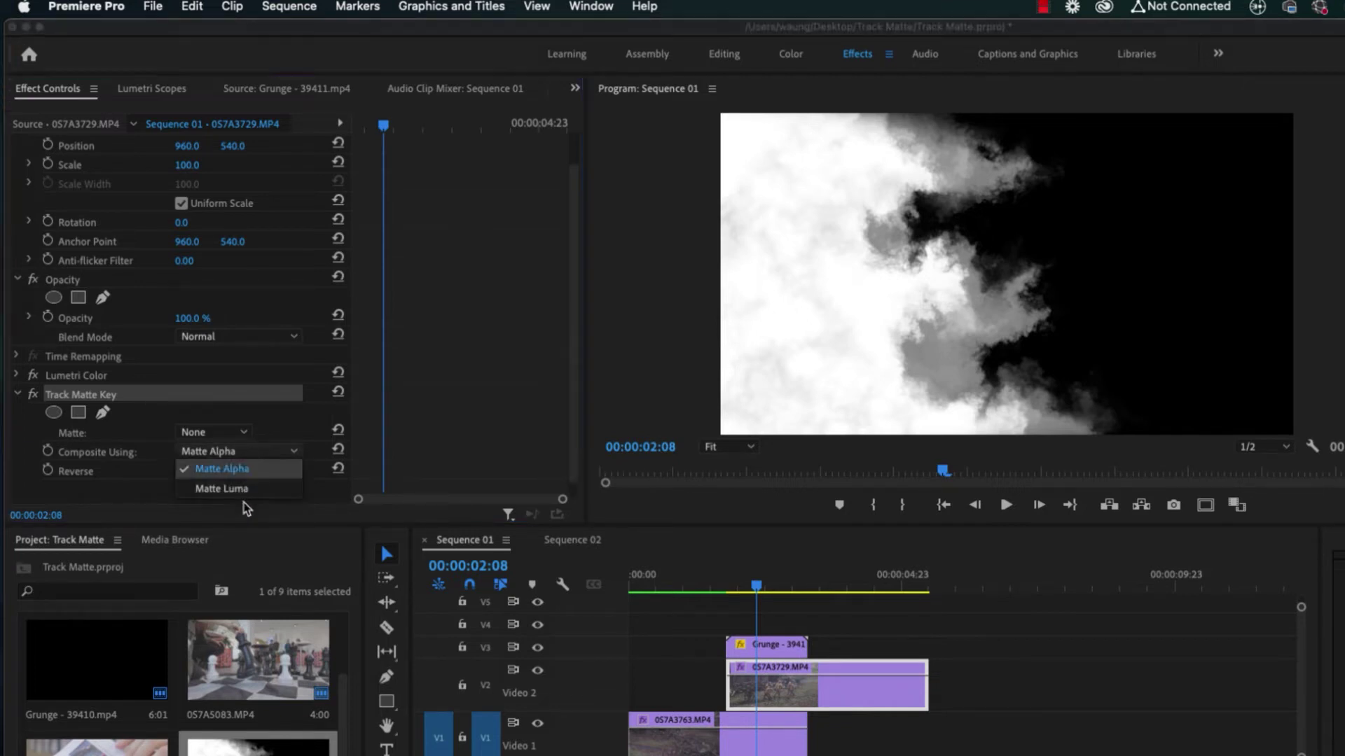
click(242, 491)
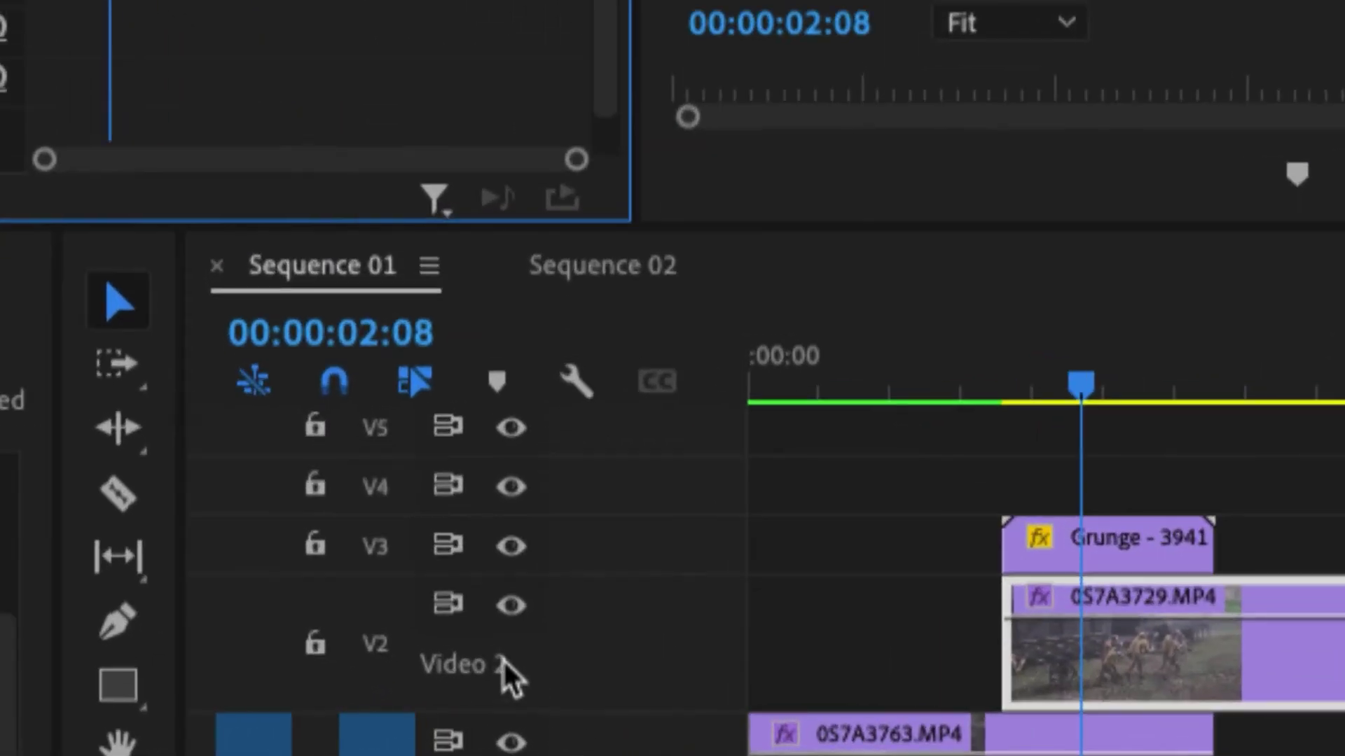
Keep the Grunge clip on V3 and choose Video 3 as the Track Matte Key's matte
drag(1118, 566, 1119, 507)
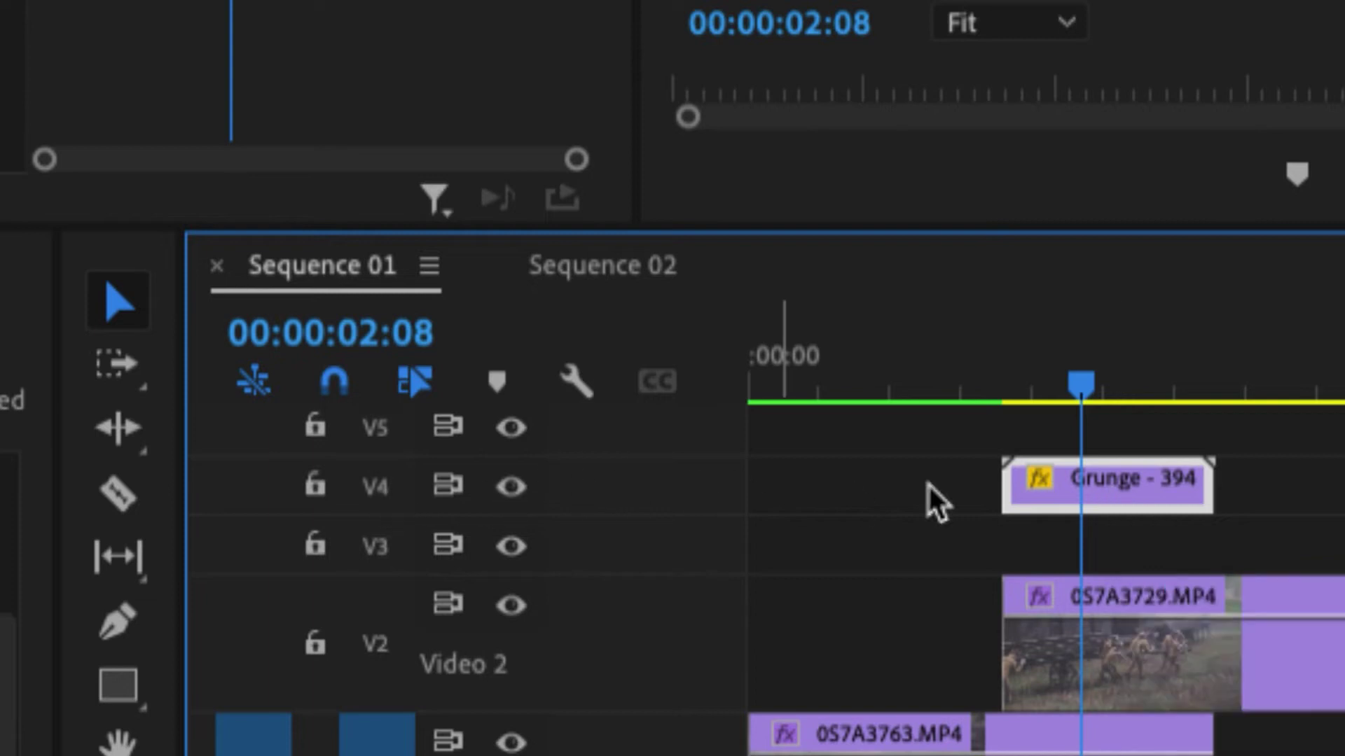
drag(1179, 487, 1179, 555)
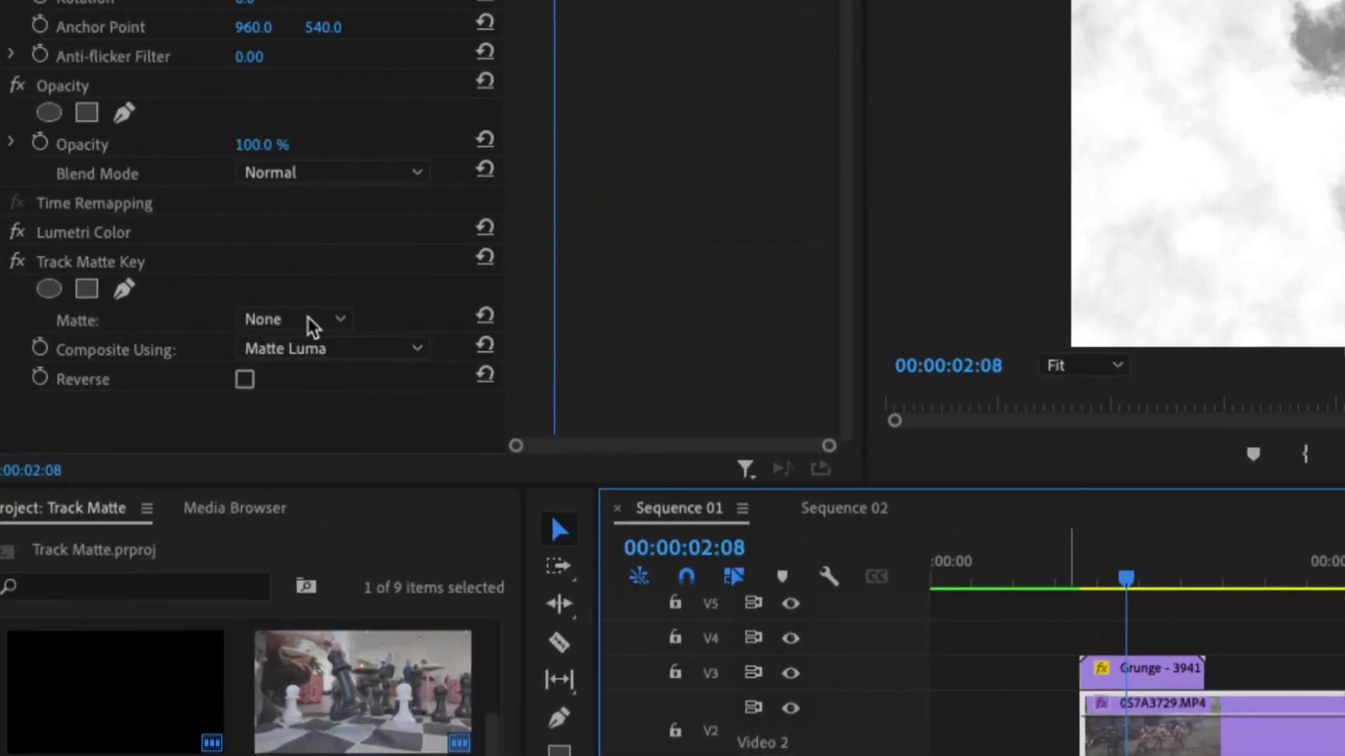
click(341, 324)
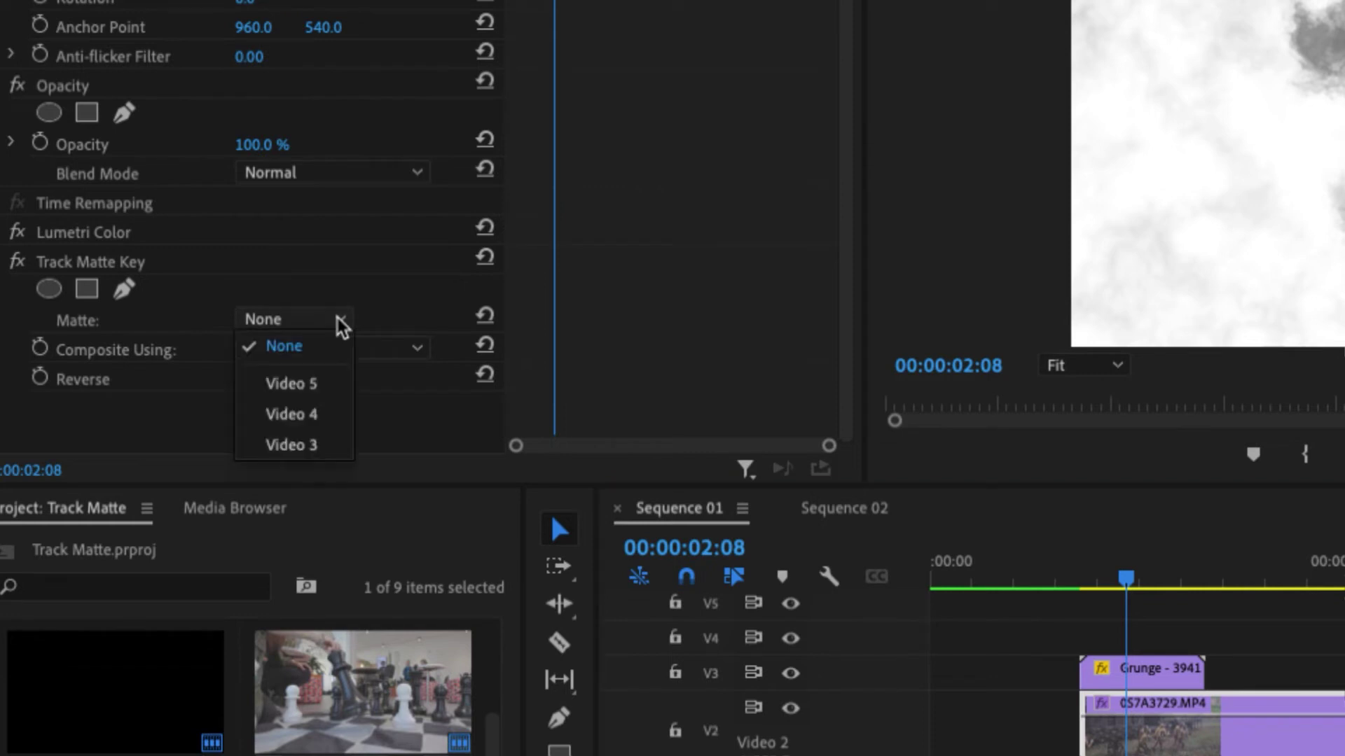
click(313, 448)
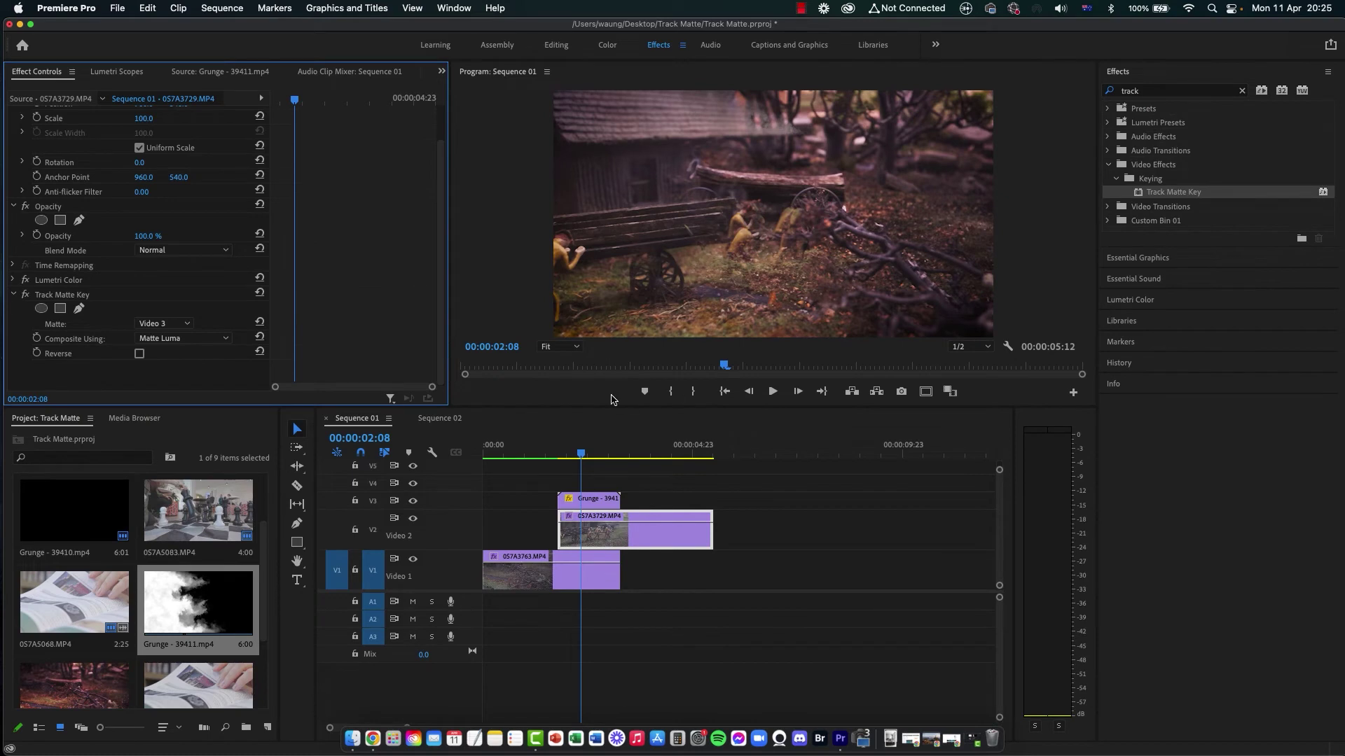
click(561, 455)
key(space)
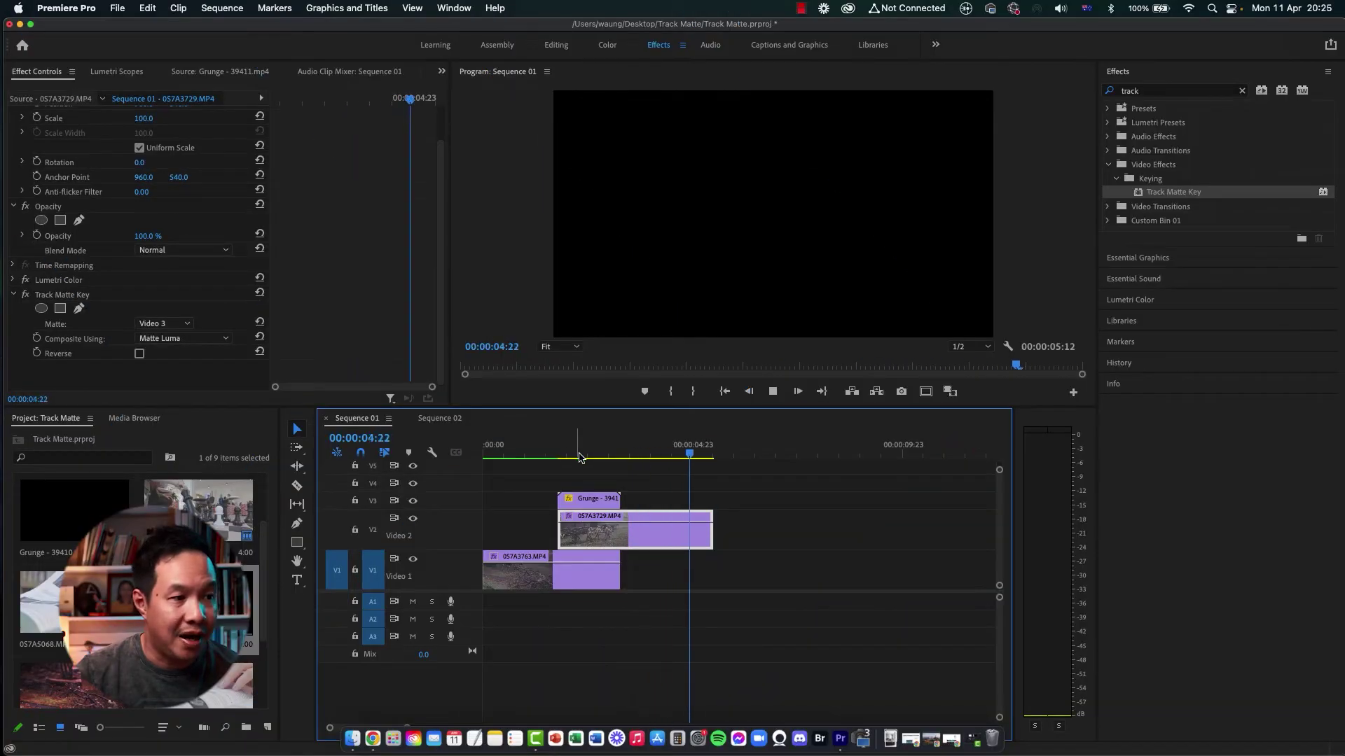
drag(594, 455, 606, 456)
key(space)
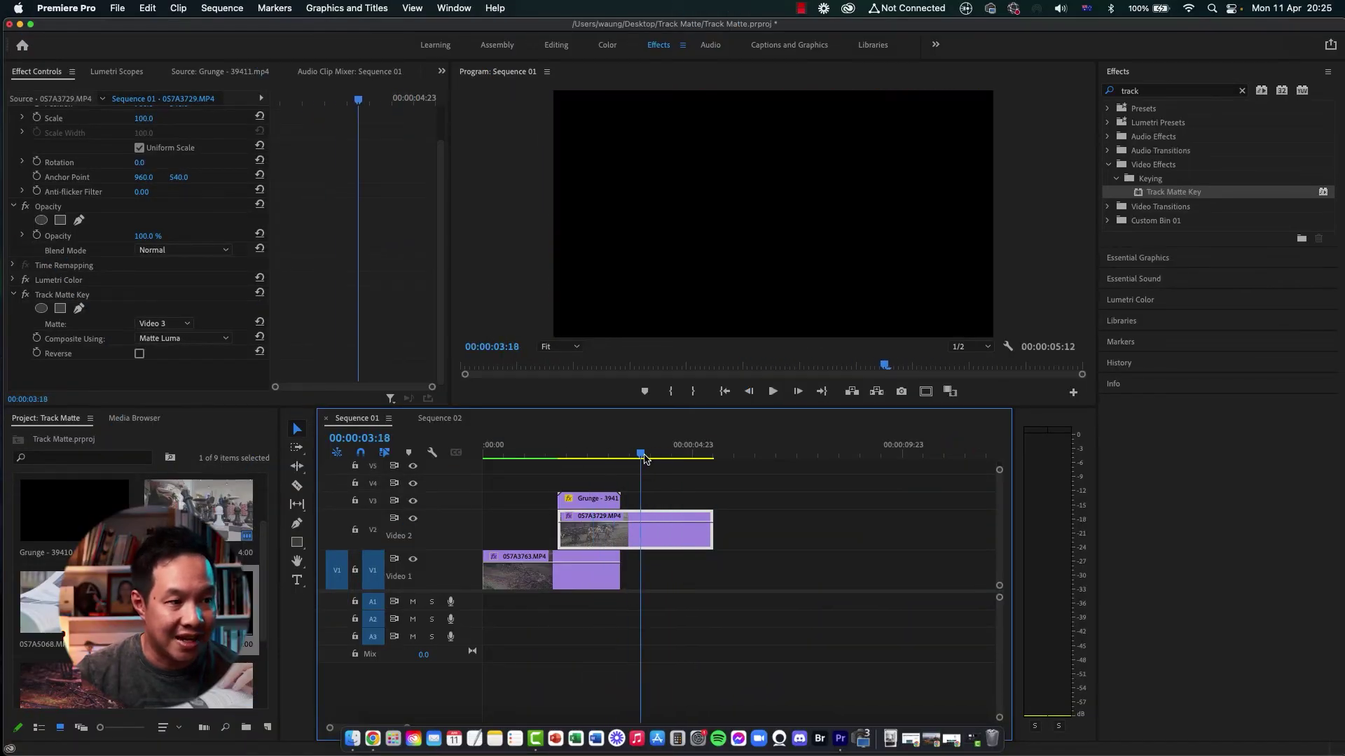
key(space)
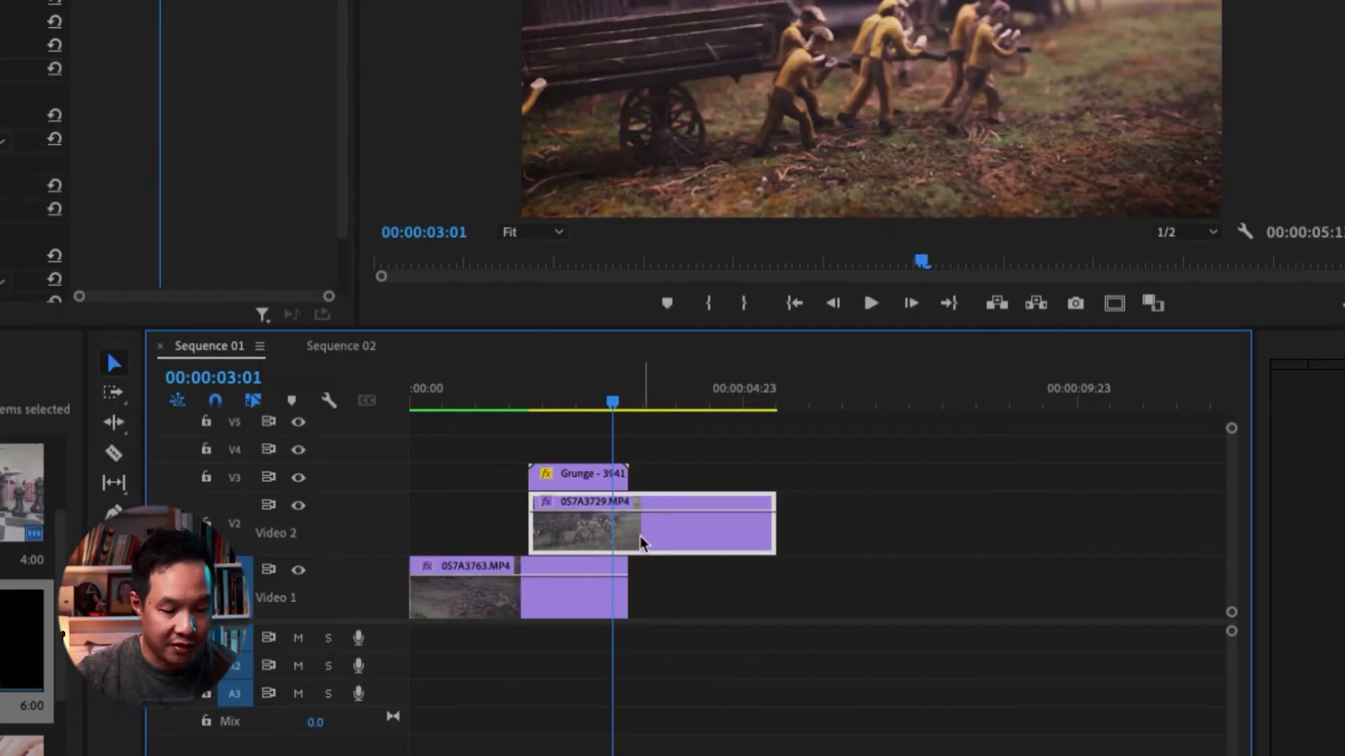
click(675, 405)
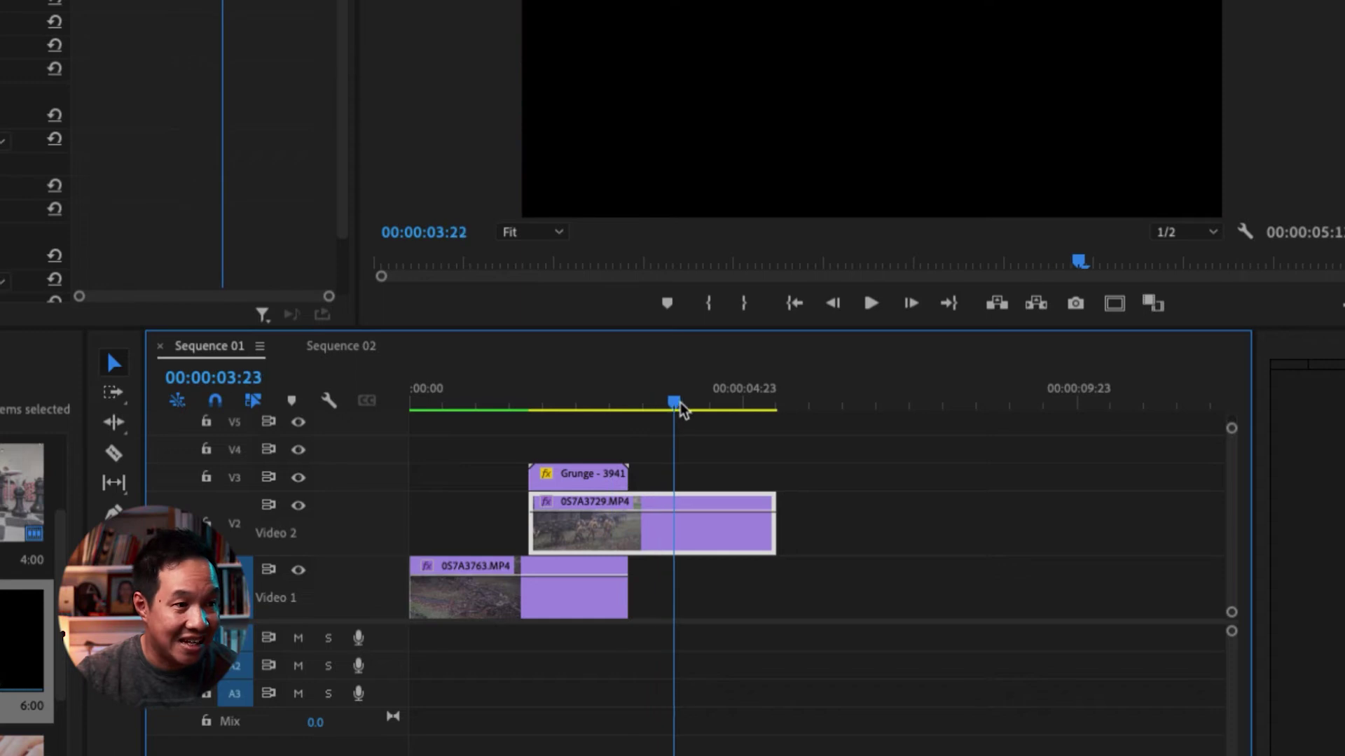
click(606, 482)
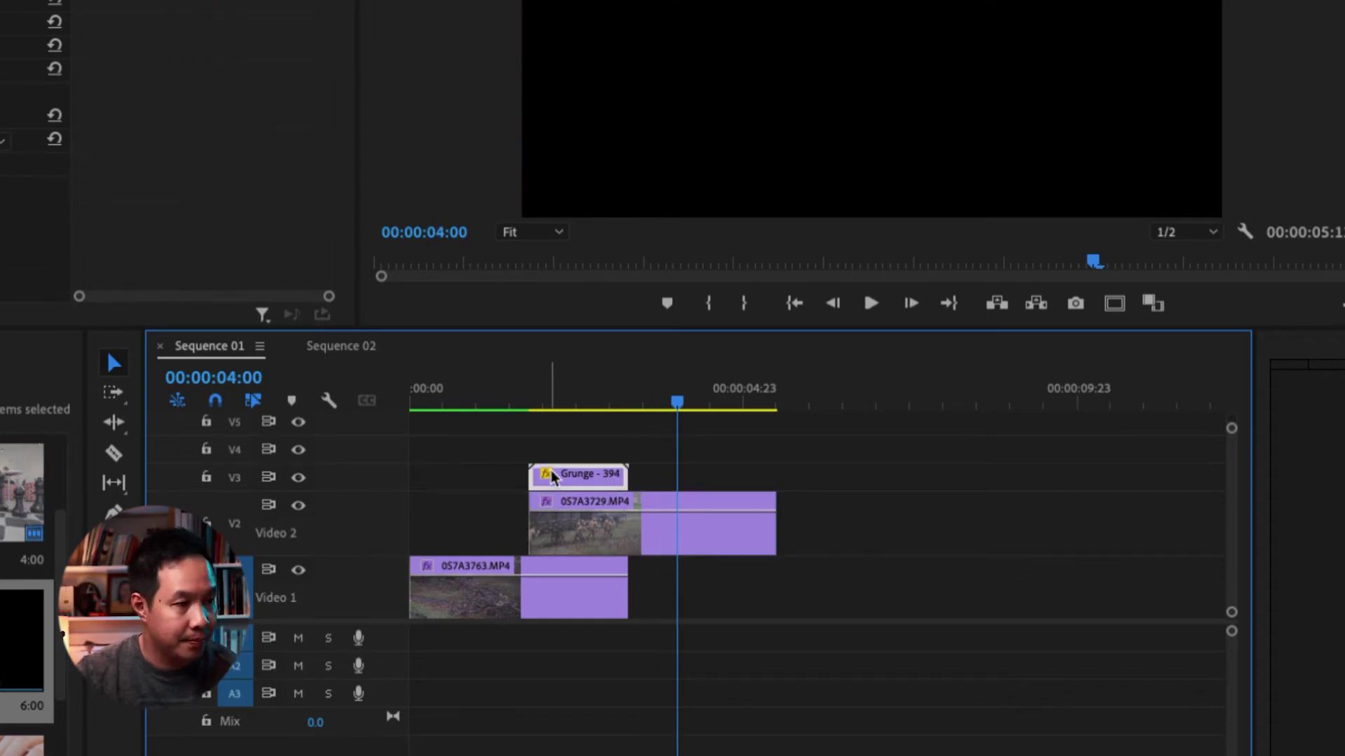
Zoom the timeline in around 00:00:03:06, where the smoke matte ends
click(696, 403)
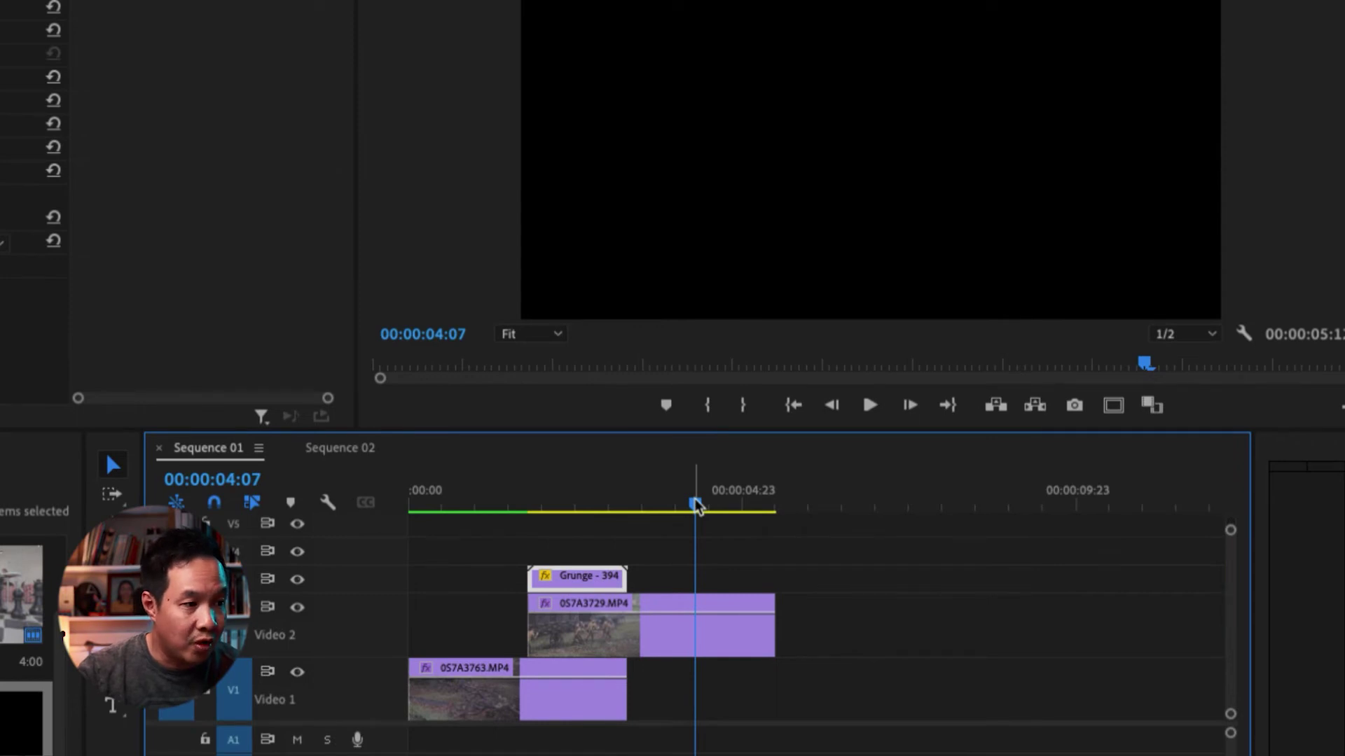
drag(696, 506, 622, 509)
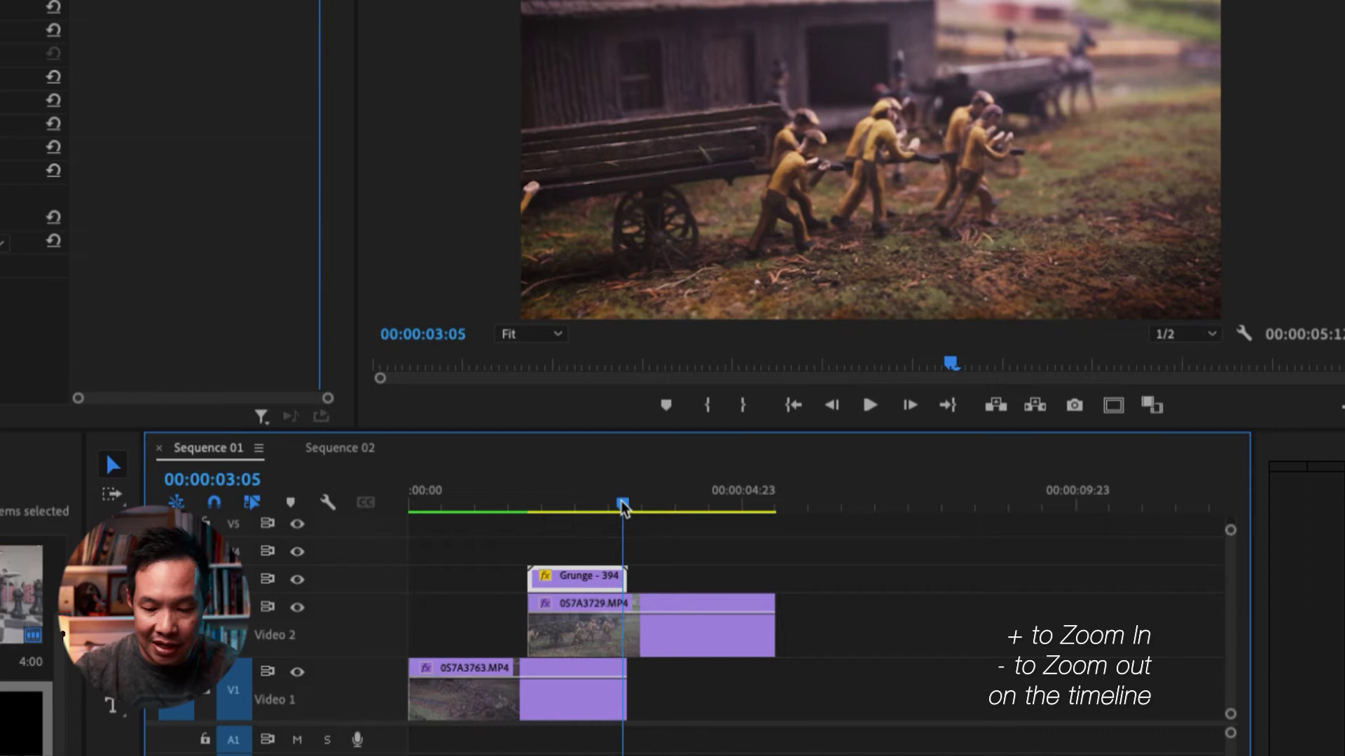
key(equal)
key(equal)
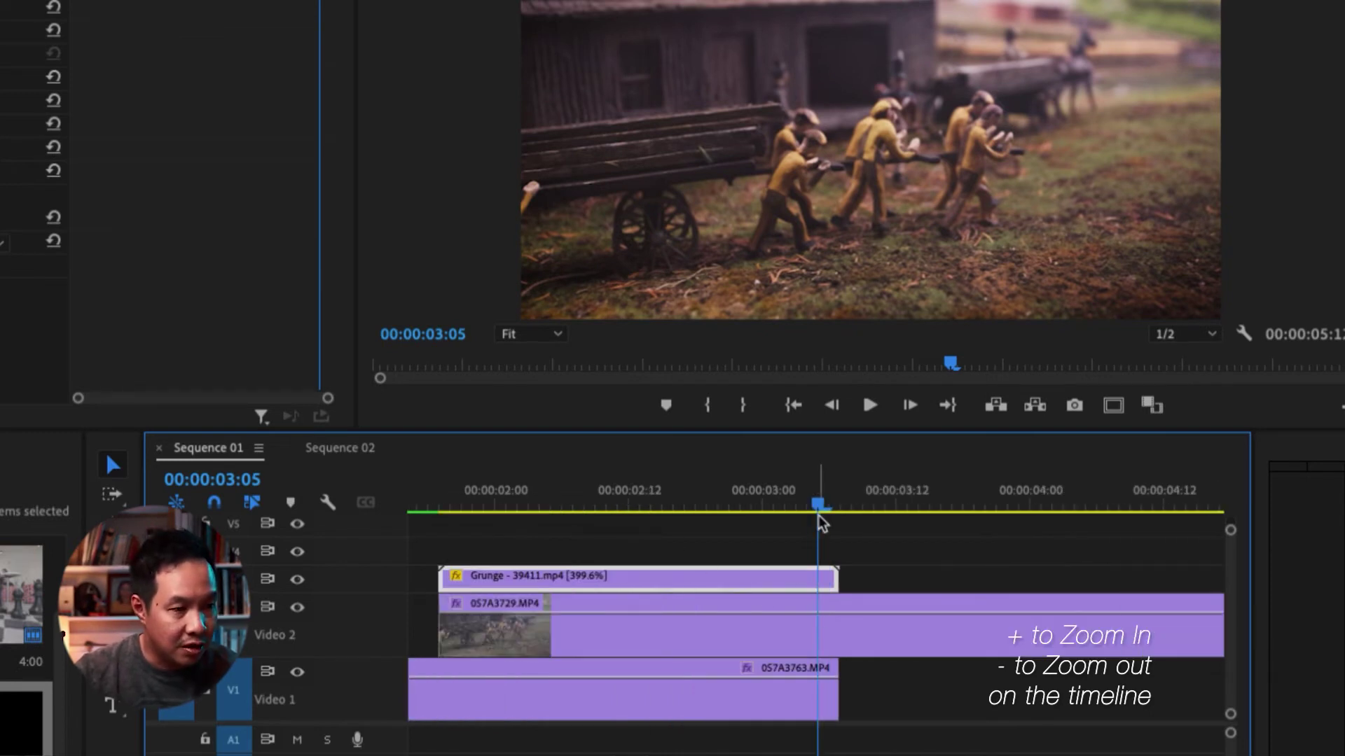
click(826, 517)
click(805, 517)
key(equal)
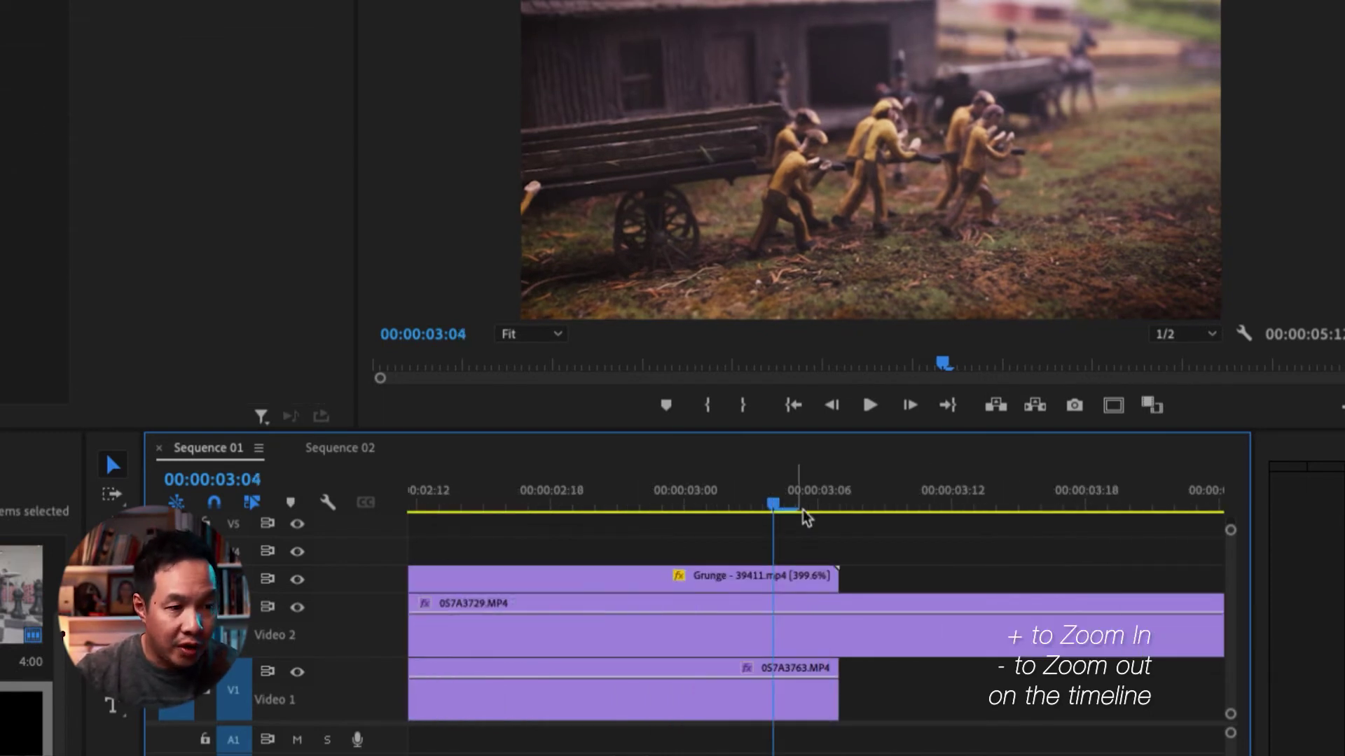
Add a frame hold to the Grunge clip and stretch the held frame further right on V3
right_click(818, 585)
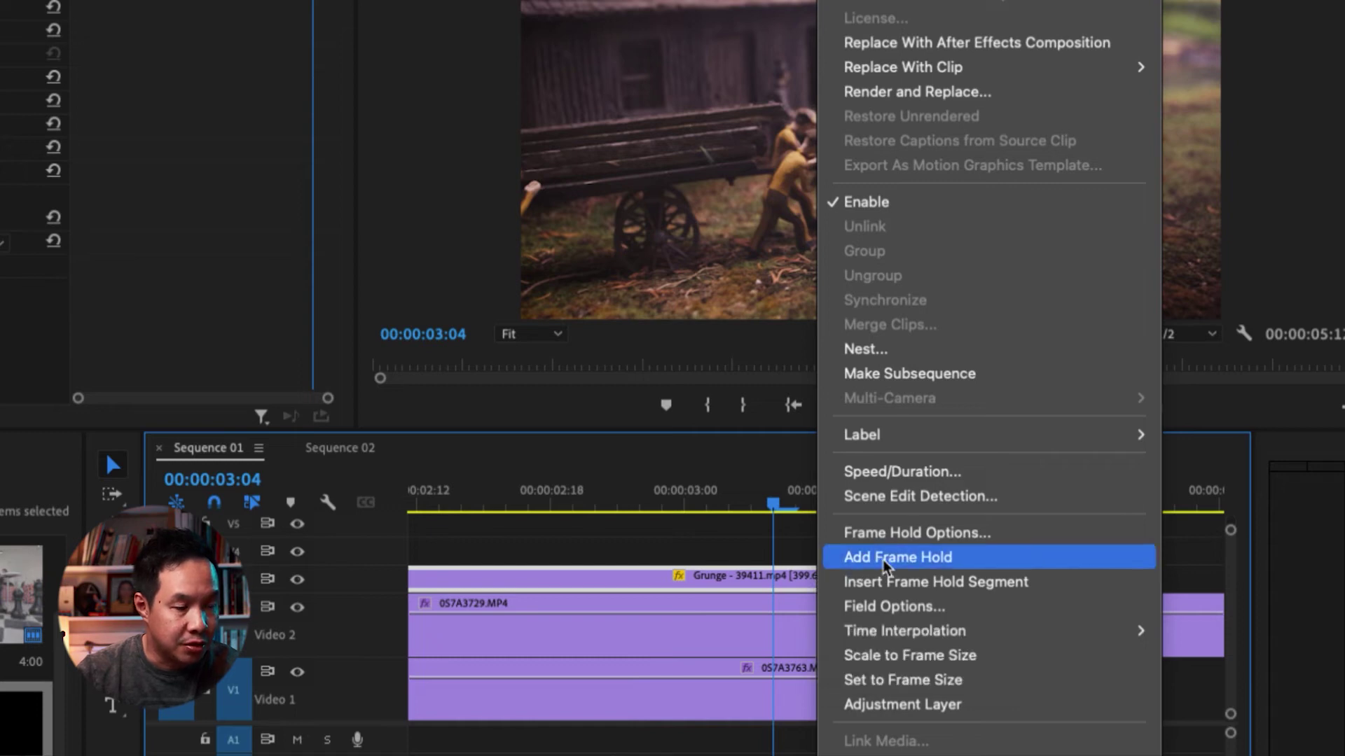
click(964, 558)
key(Right)
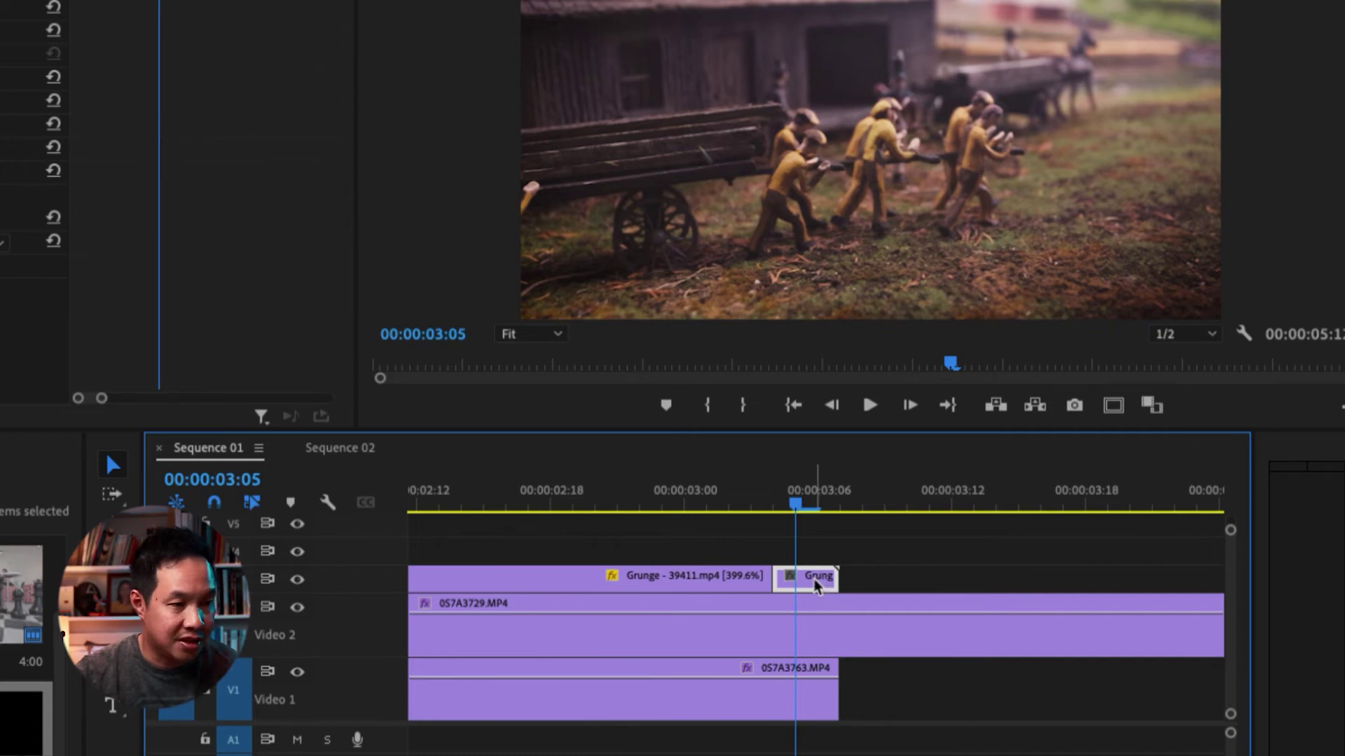
alt+scroll(816, 585, down, 5)
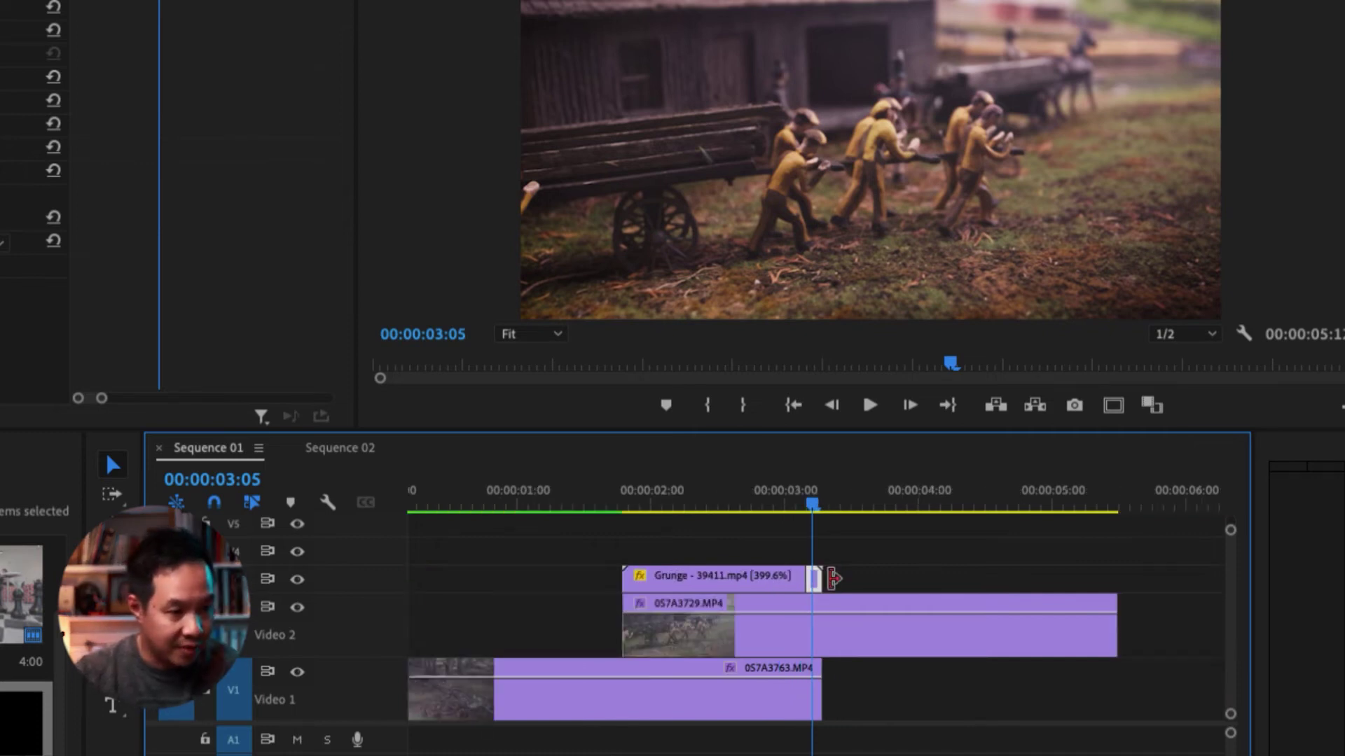
drag(832, 578, 1124, 581)
Scrub and play back Sequence 01 to review the smoke-matte transition
key(Right)
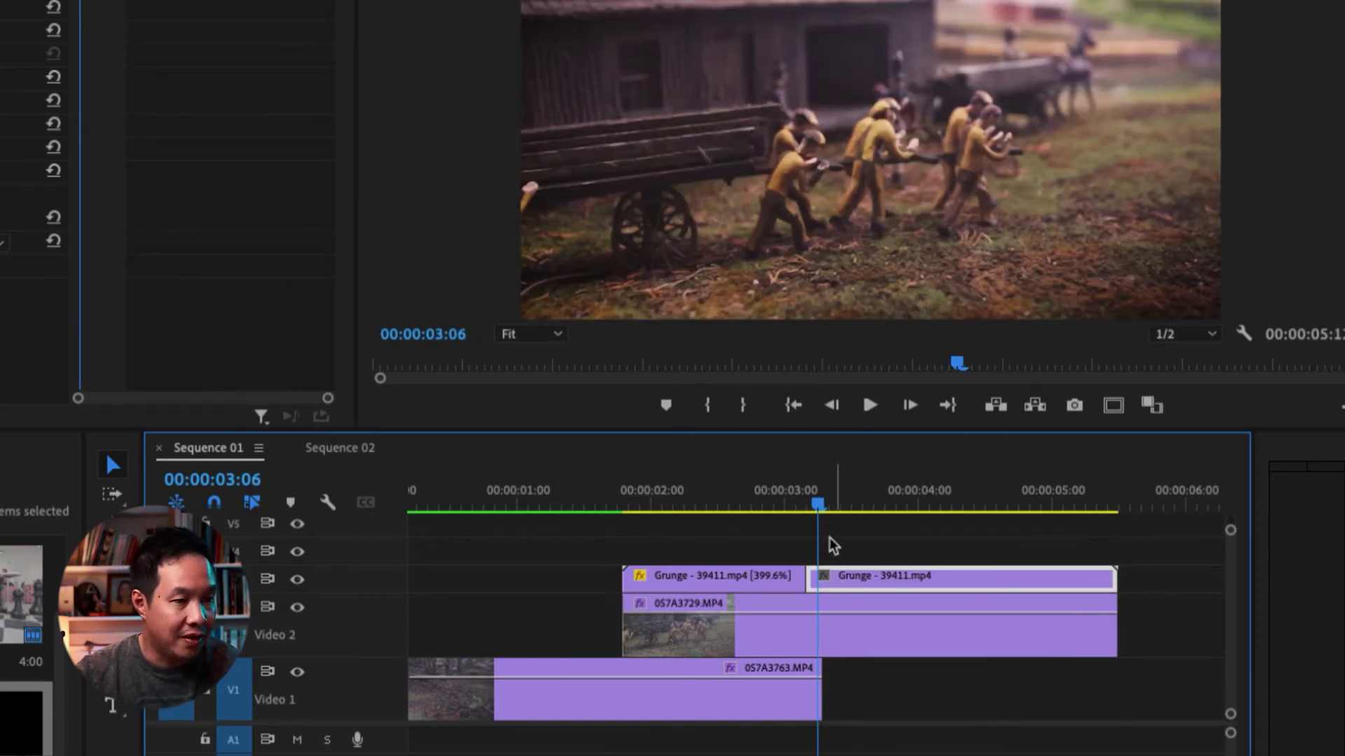
drag(819, 502, 1072, 503)
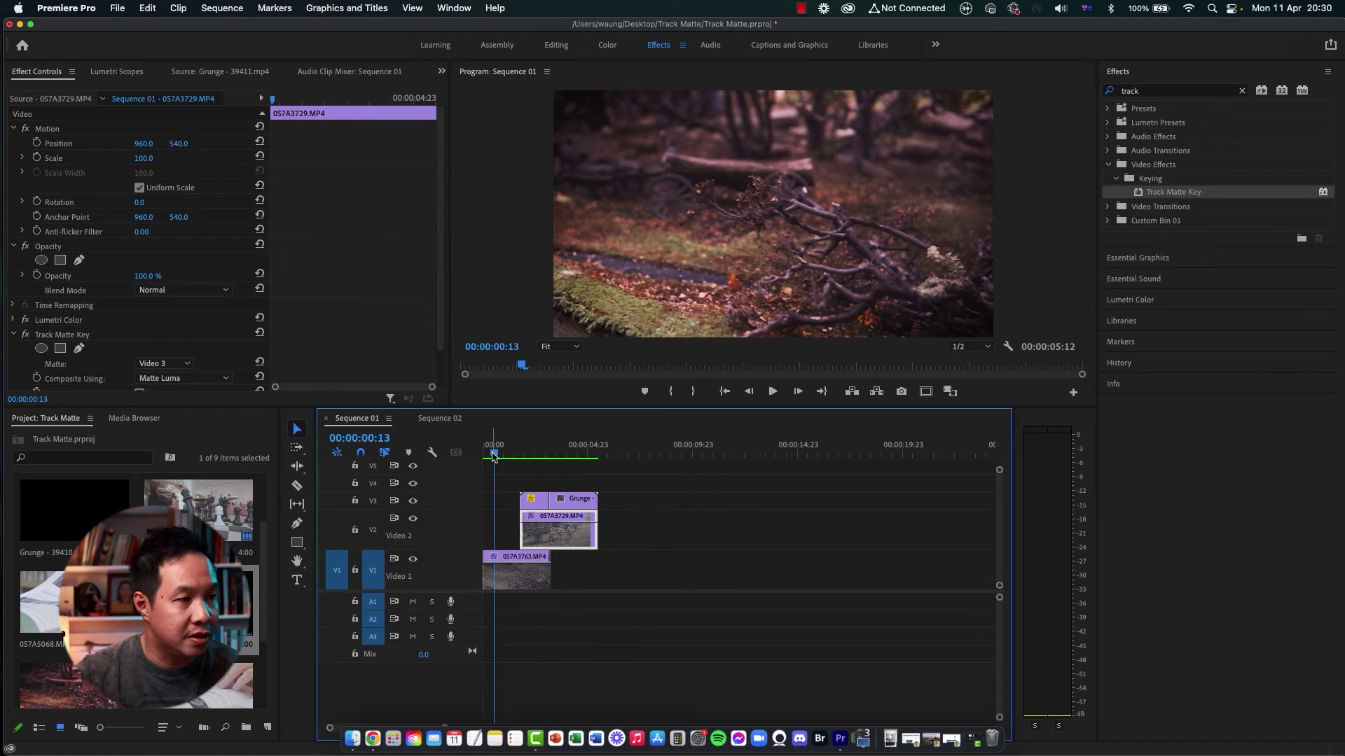
key(space)
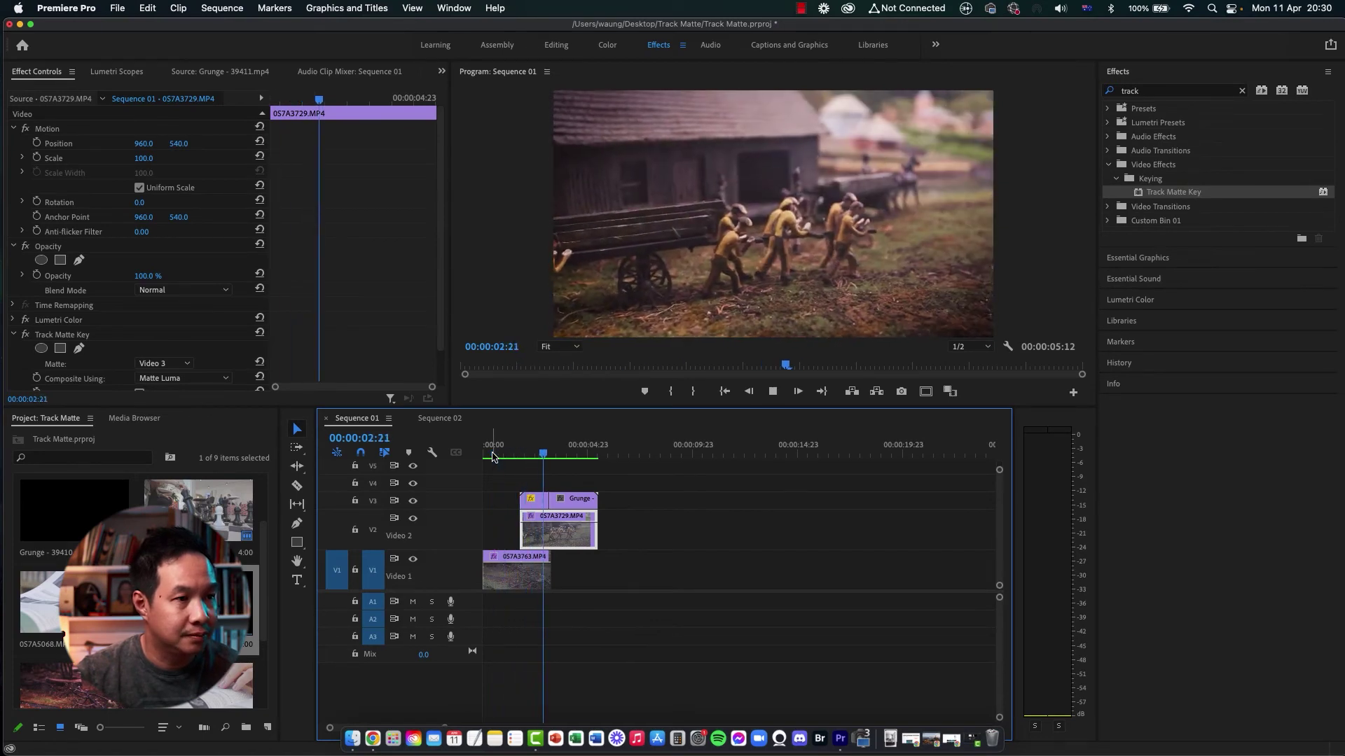
key(space)
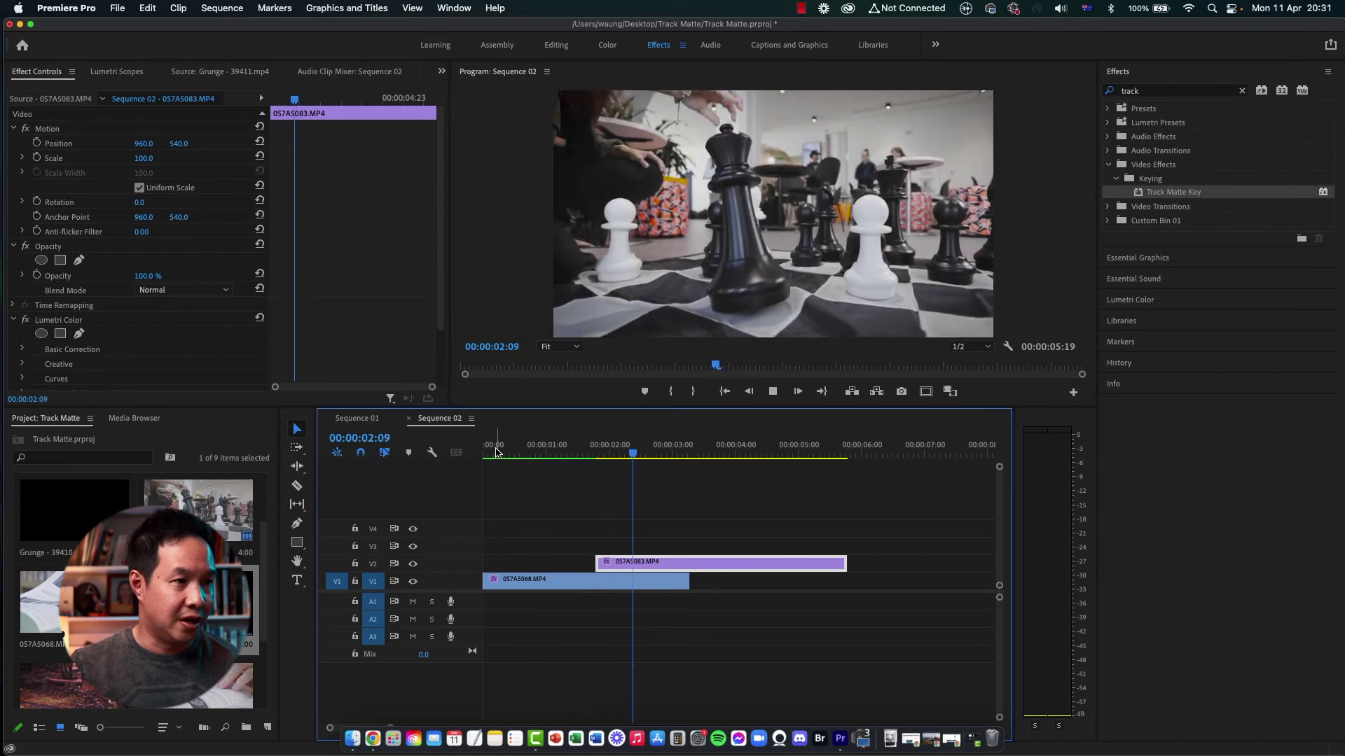
Preview Grunge 39410 in the Source monitor and place it on Video 3 above 057A5083
double_click(74, 512)
click(61, 366)
drag(75, 368, 314, 365)
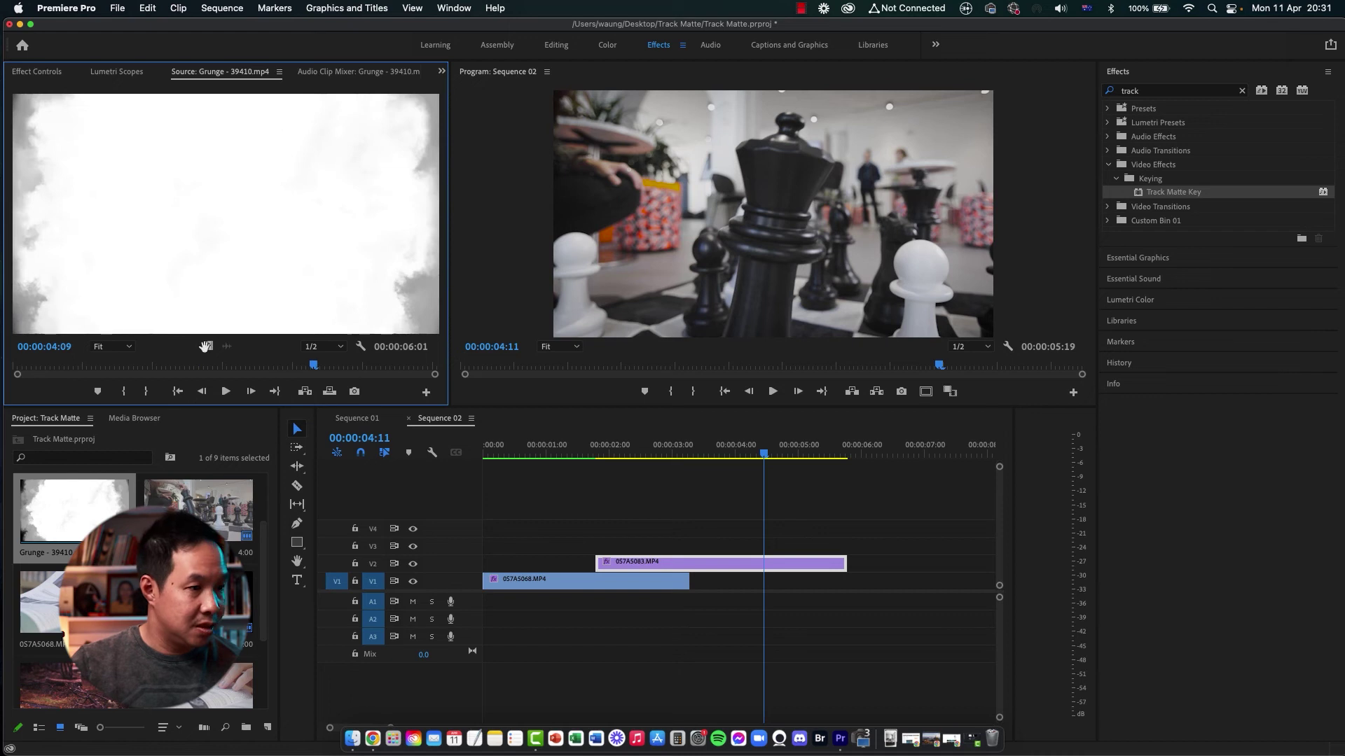
drag(208, 346, 607, 554)
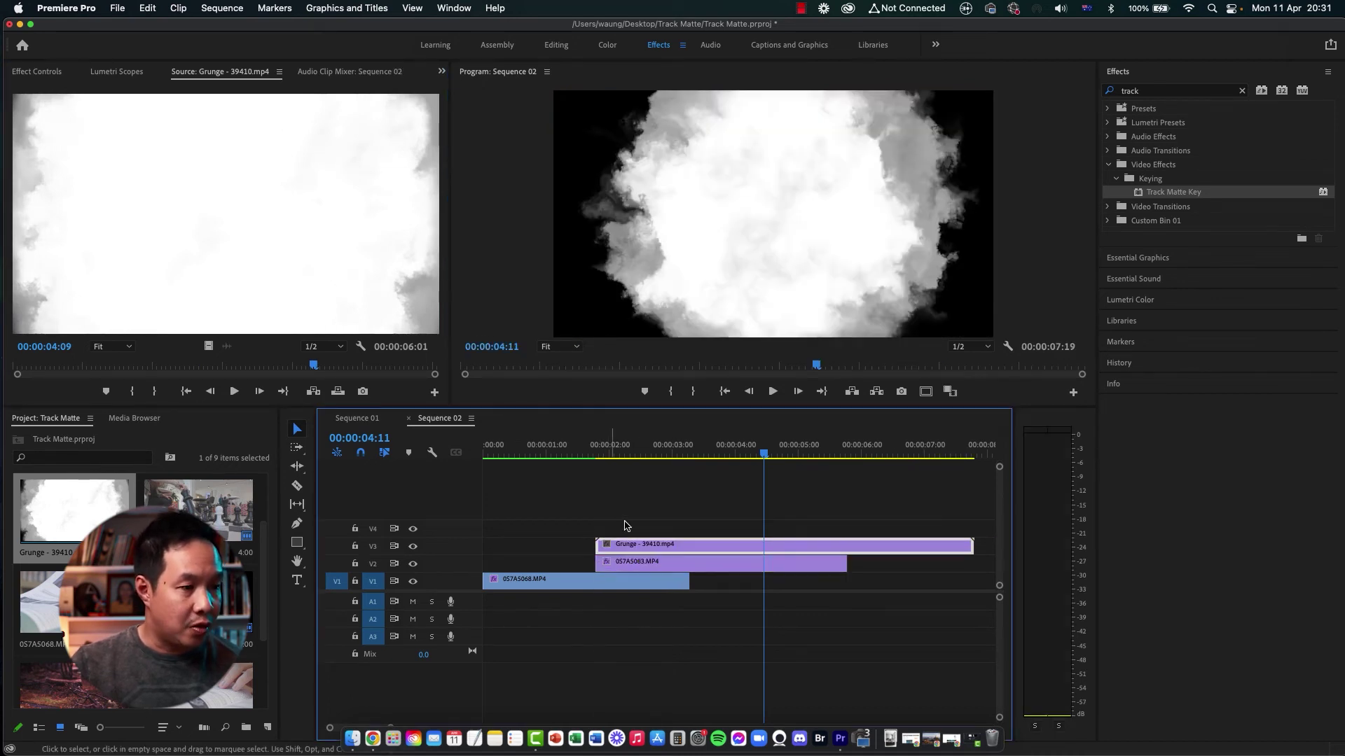
Speed the Grunge clip up to 400% and scrub the new transition
right_click(670, 547)
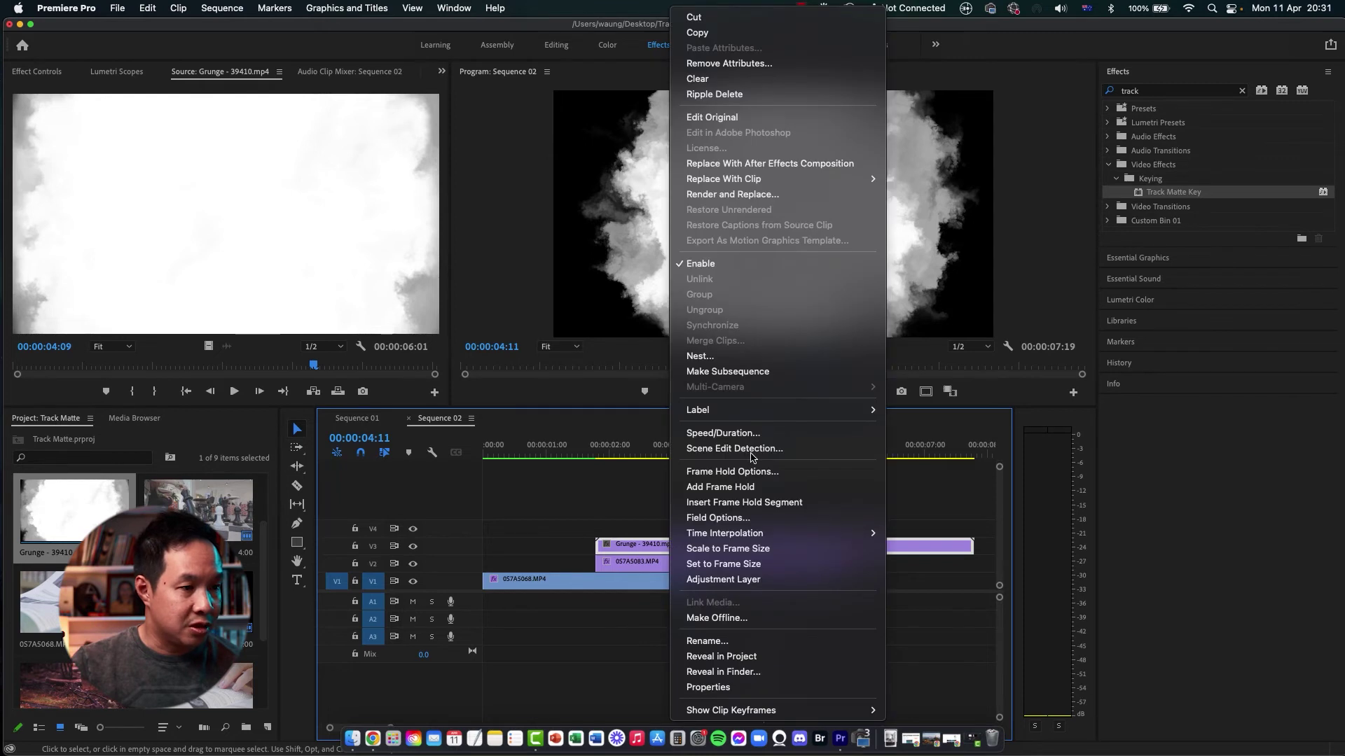
click(723, 433)
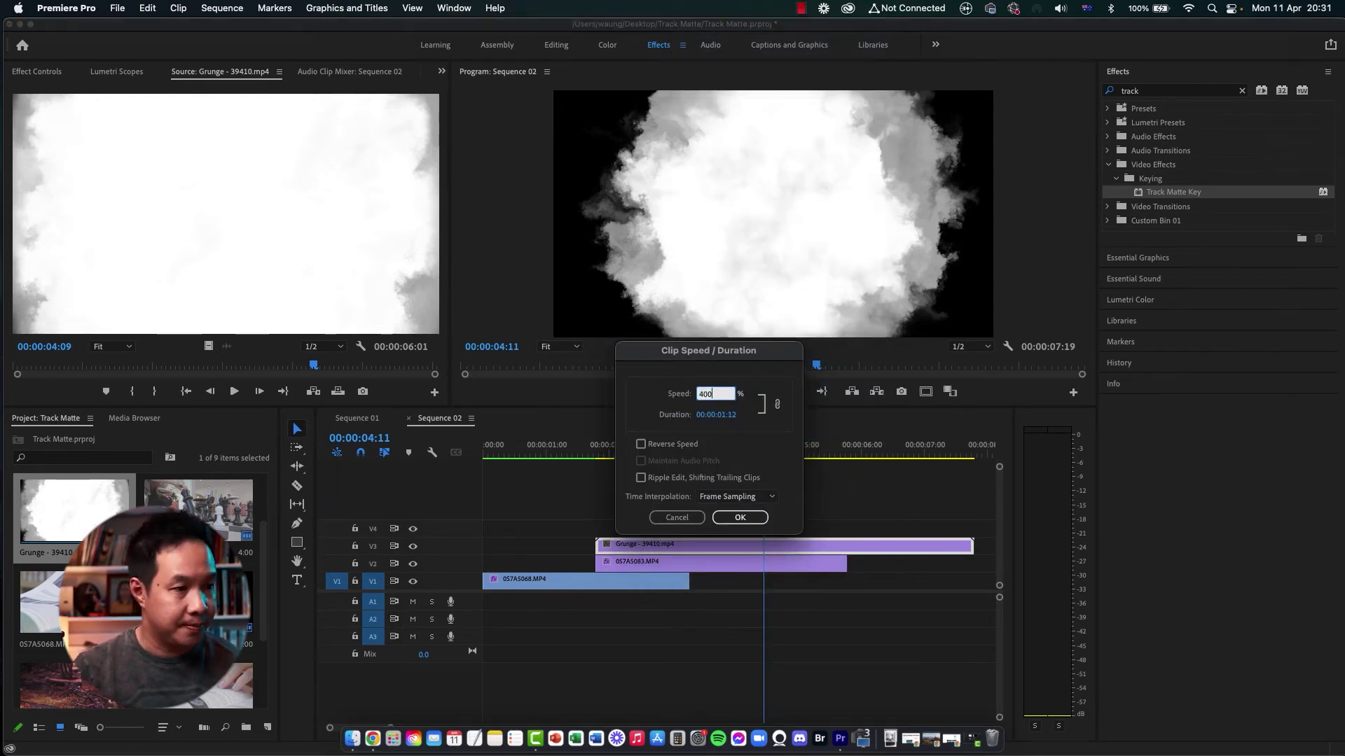
key(Return)
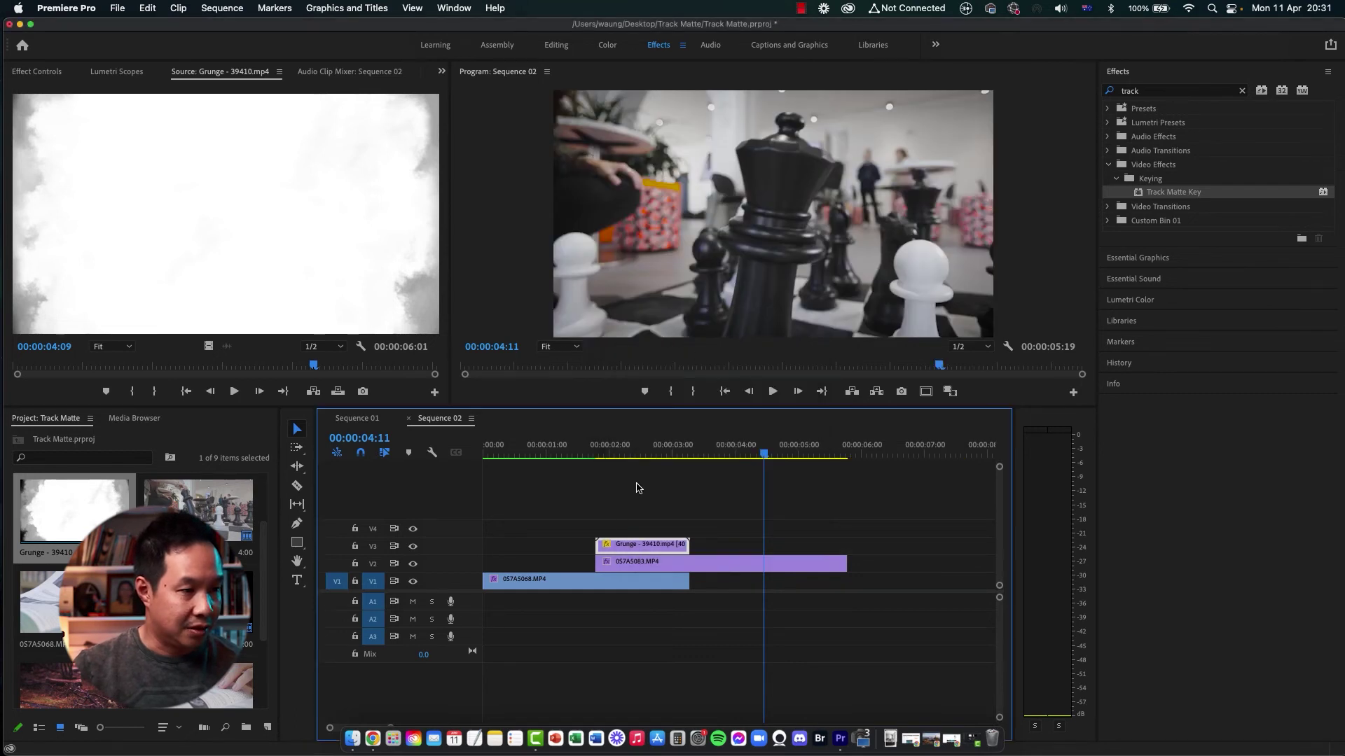
drag(582, 451, 675, 454)
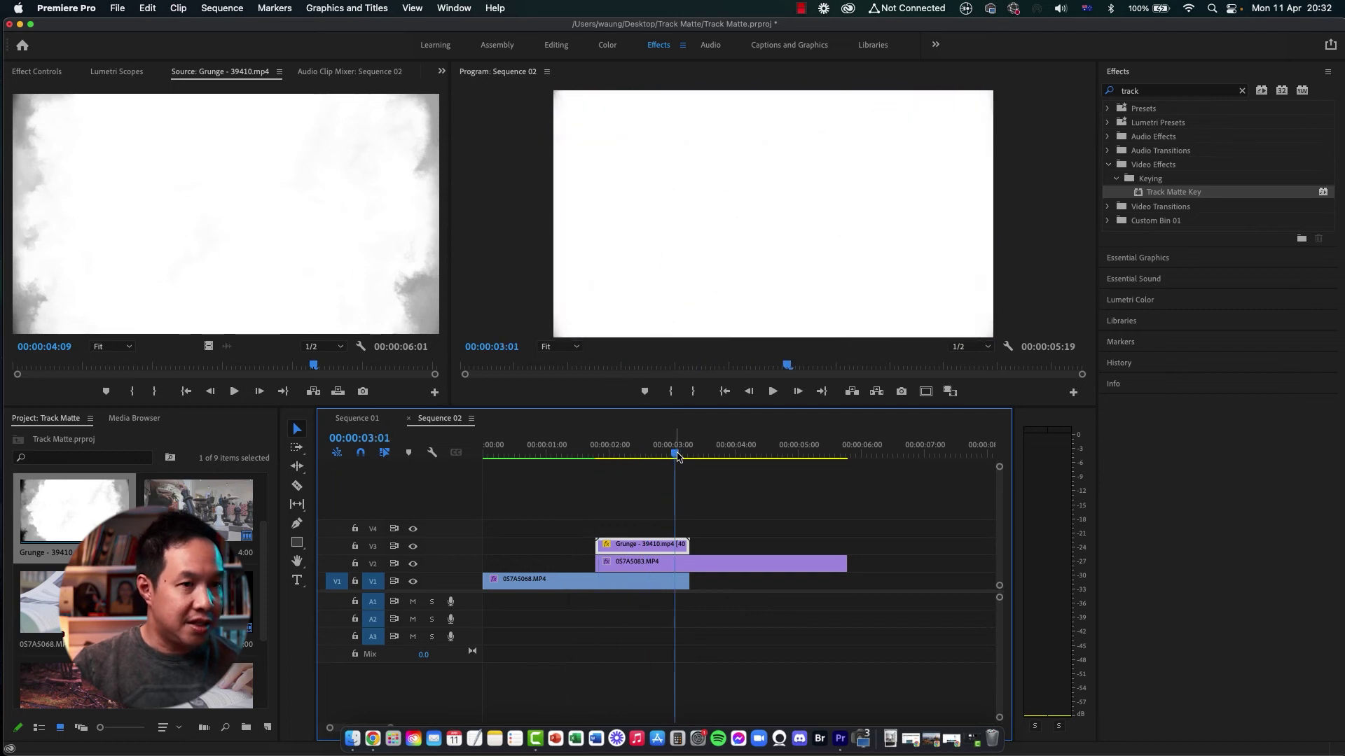
Apply the Track Matte Key effect to the 057A5083 clip
click(1185, 194)
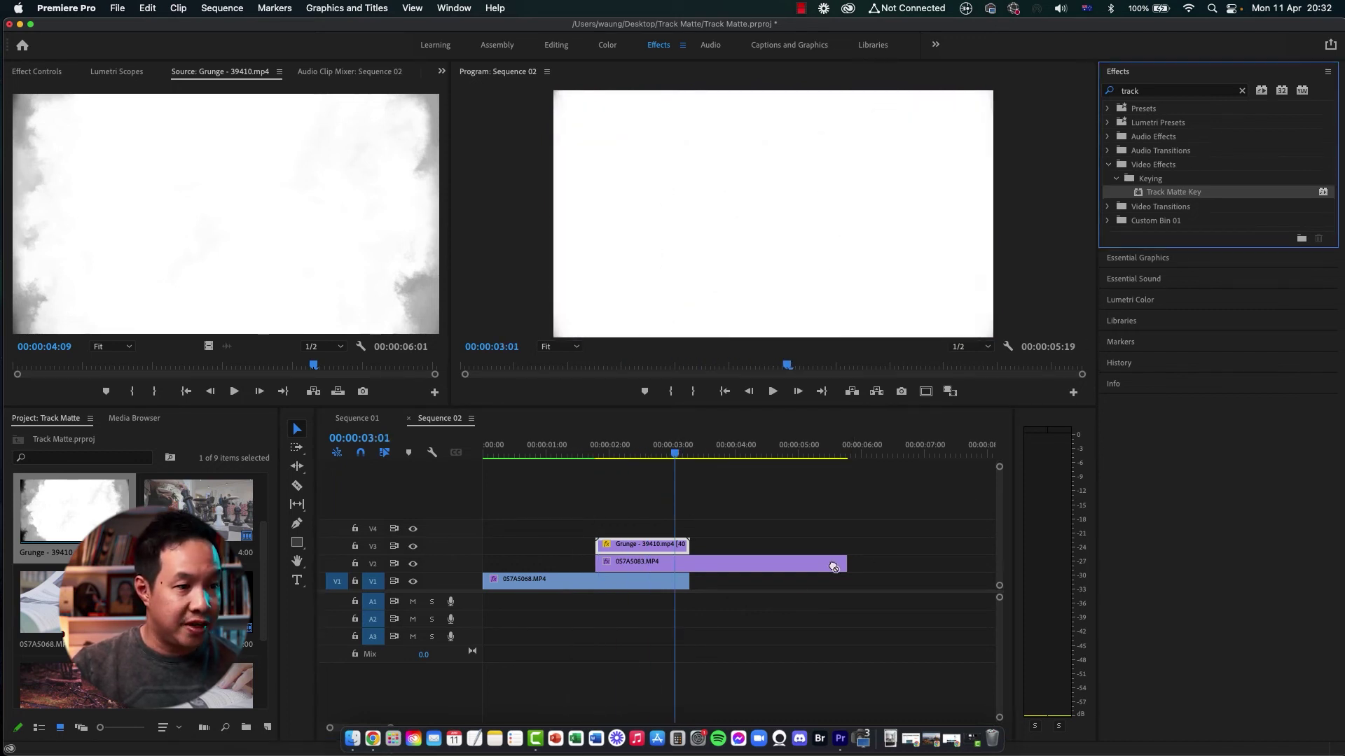
drag(833, 567, 766, 565)
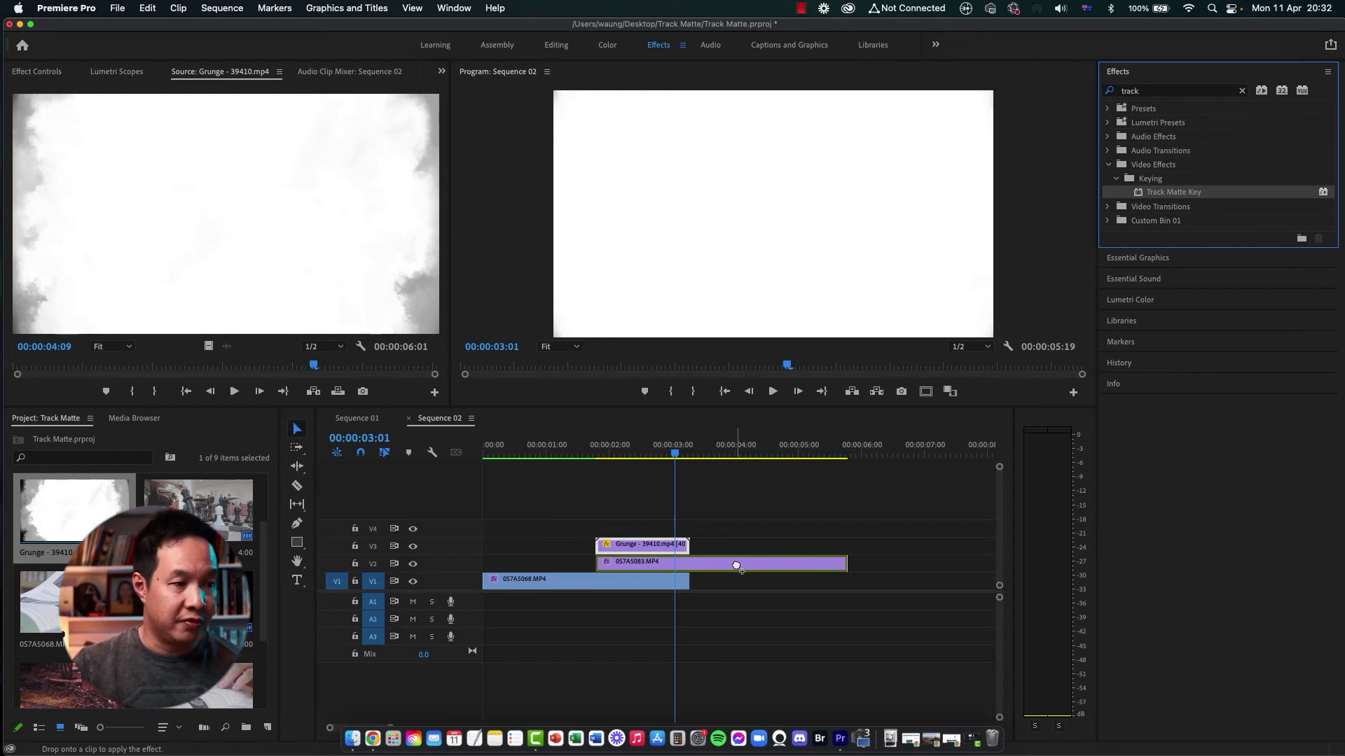
drag(736, 566, 736, 565)
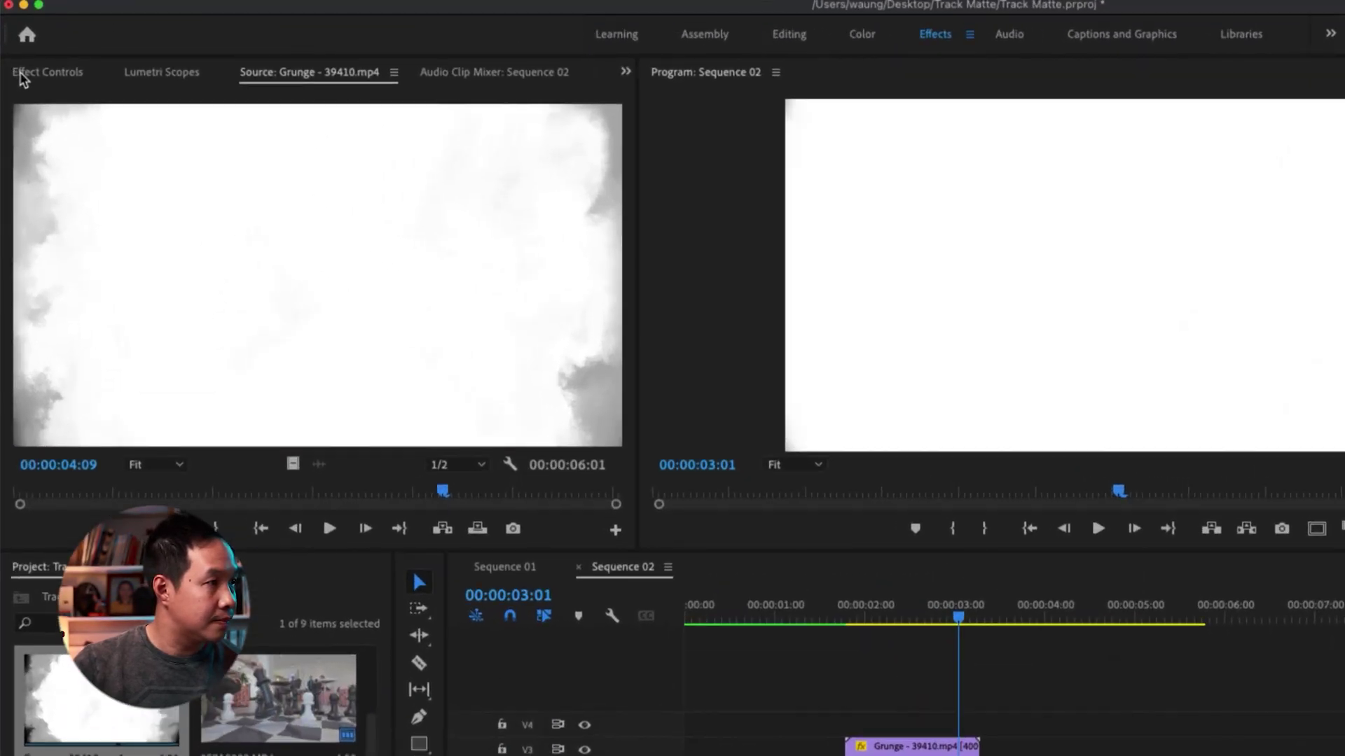
Set Track Matte Key to Matte Luma with Video 3 as matte, then play back Sequence 02
click(21, 74)
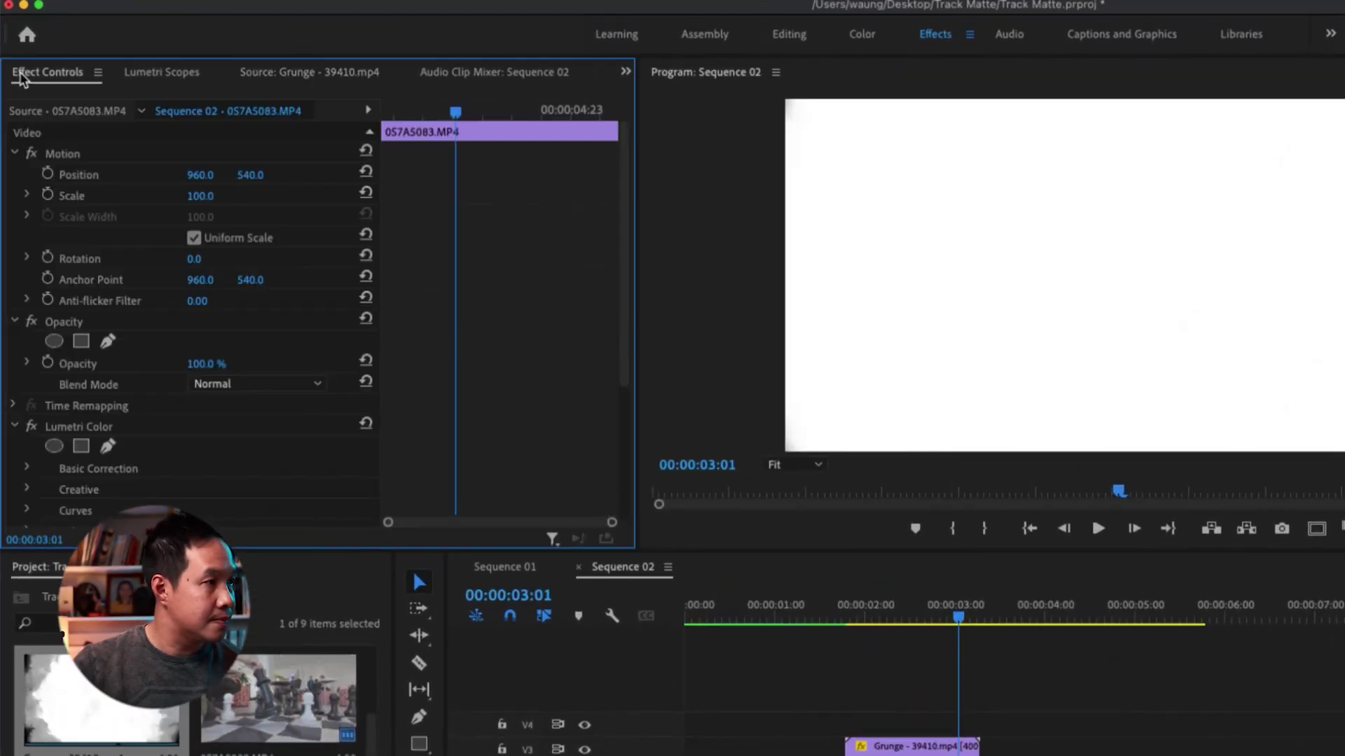
scroll(32, 420, down, 5)
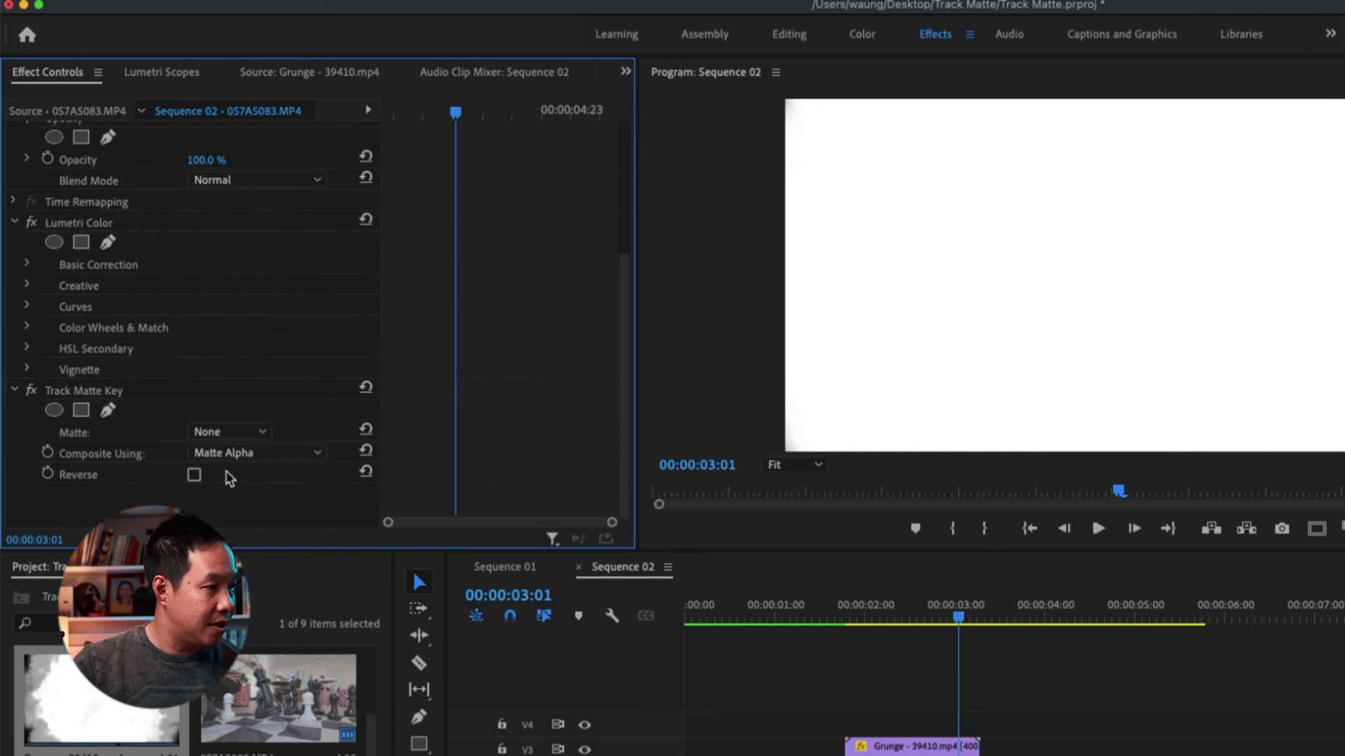
click(241, 454)
click(246, 495)
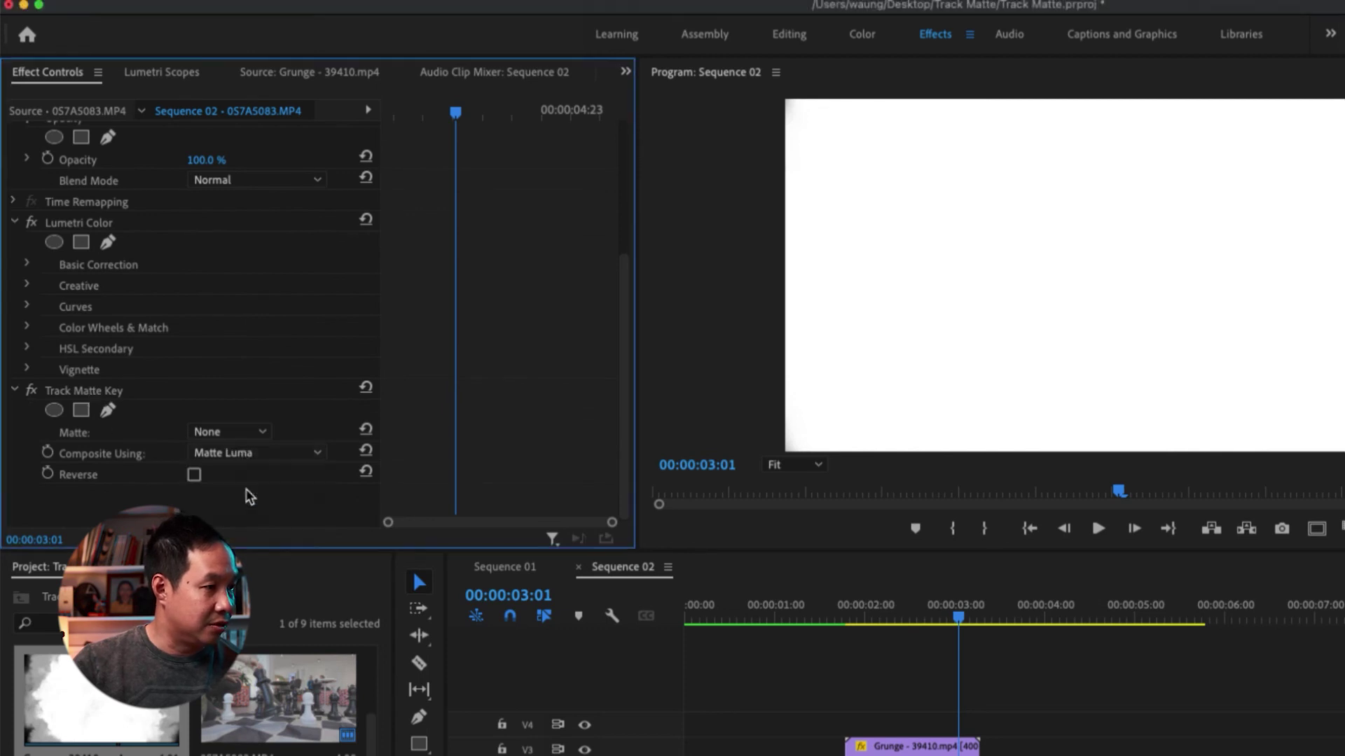
click(251, 435)
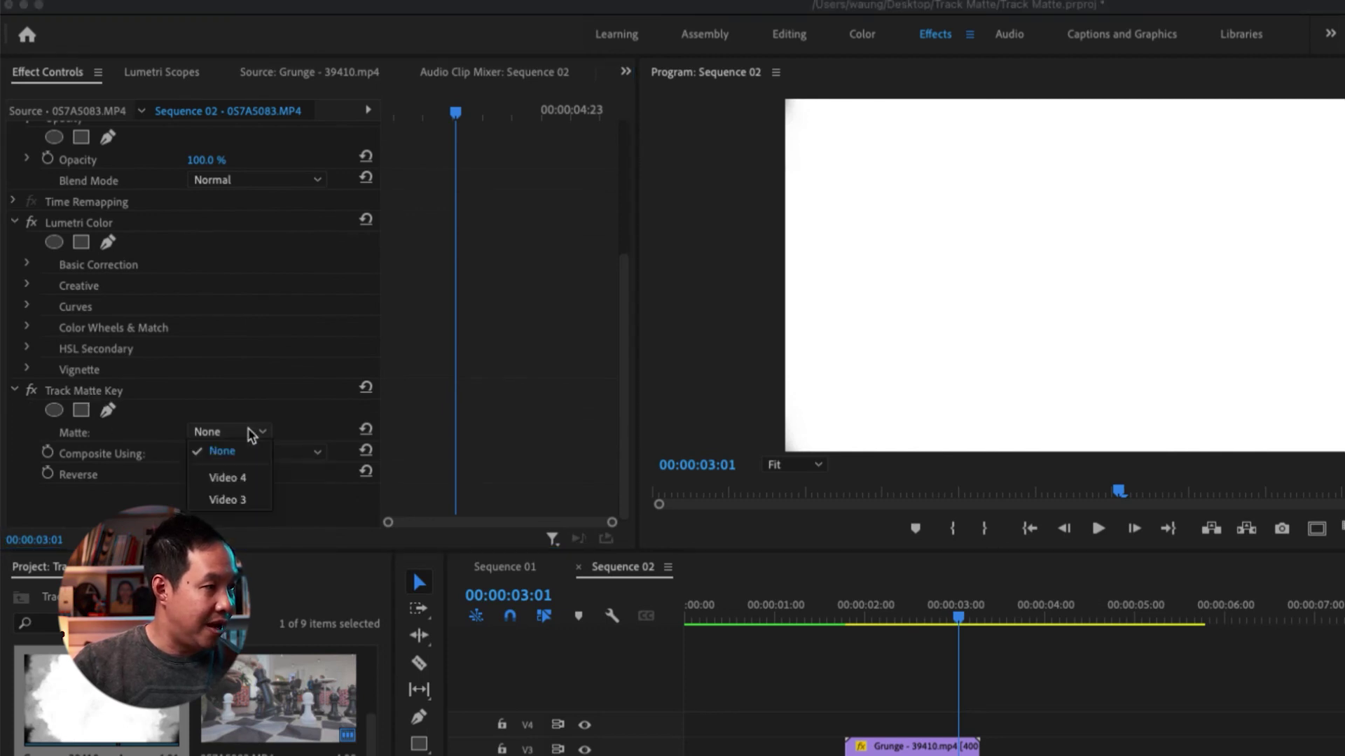
click(249, 500)
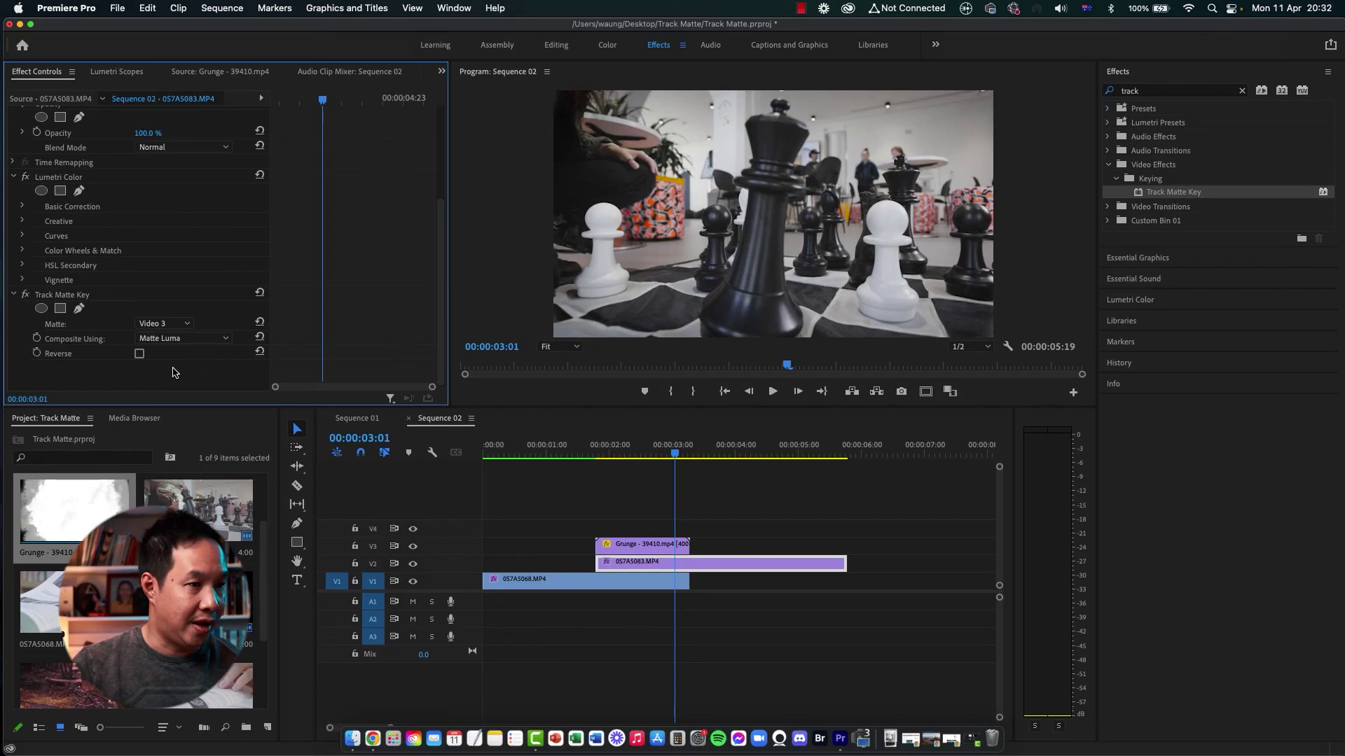
click(836, 617)
key(space)
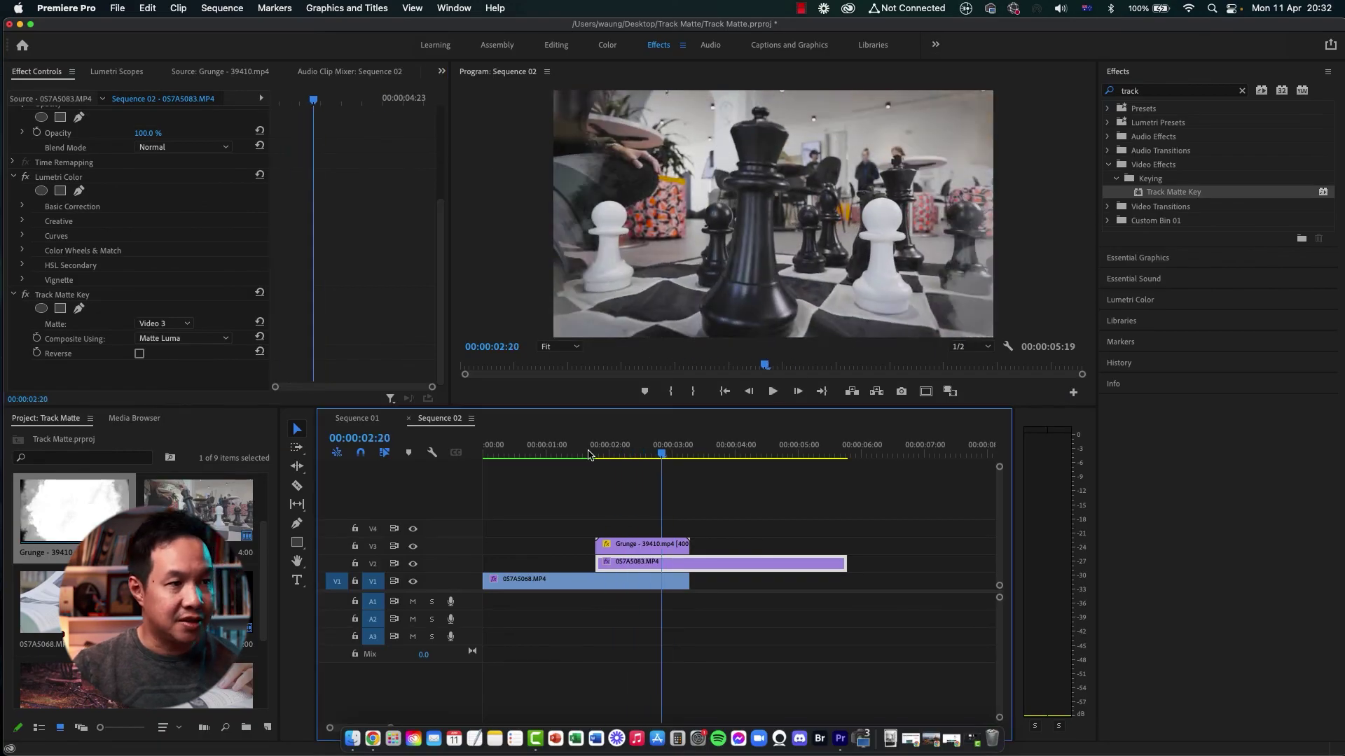
Stop playback and park the playhead at the end of the Grunge clip on Video 3
click(693, 454)
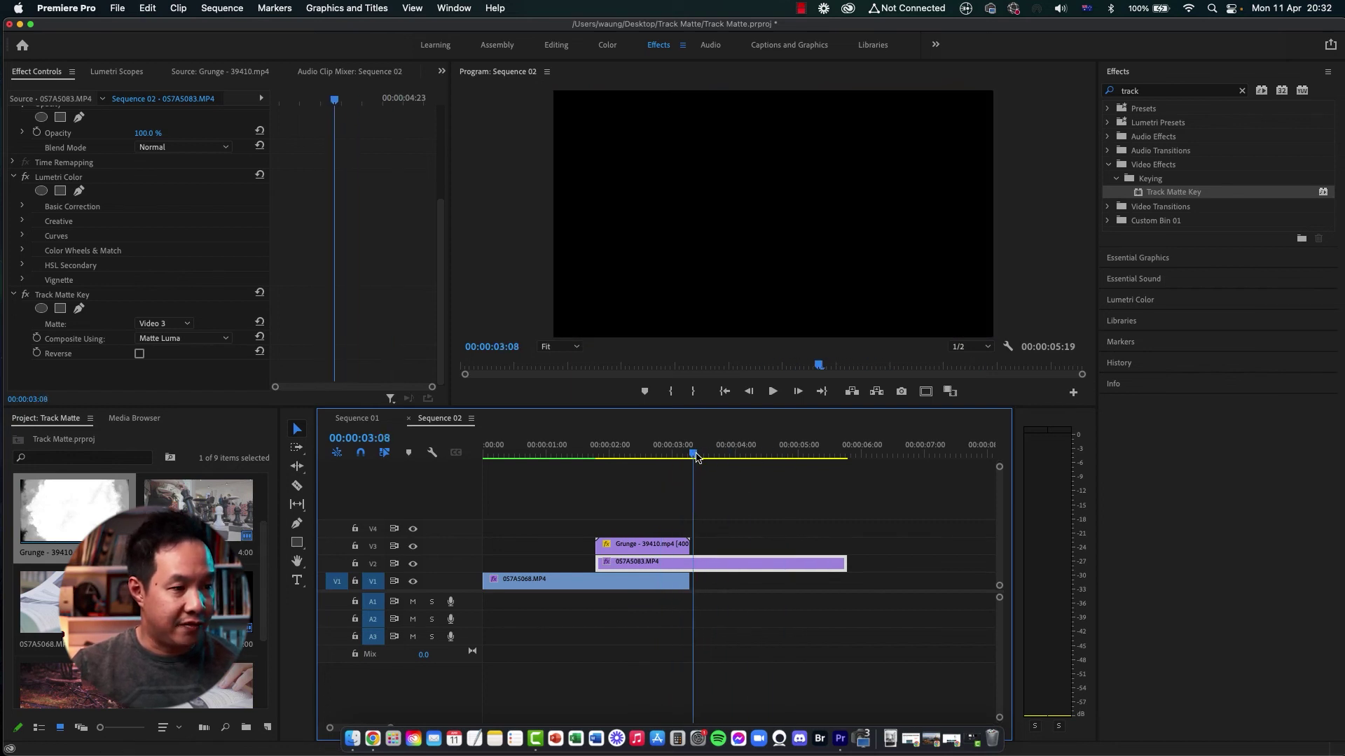
click(664, 551)
key(=)
click(718, 455)
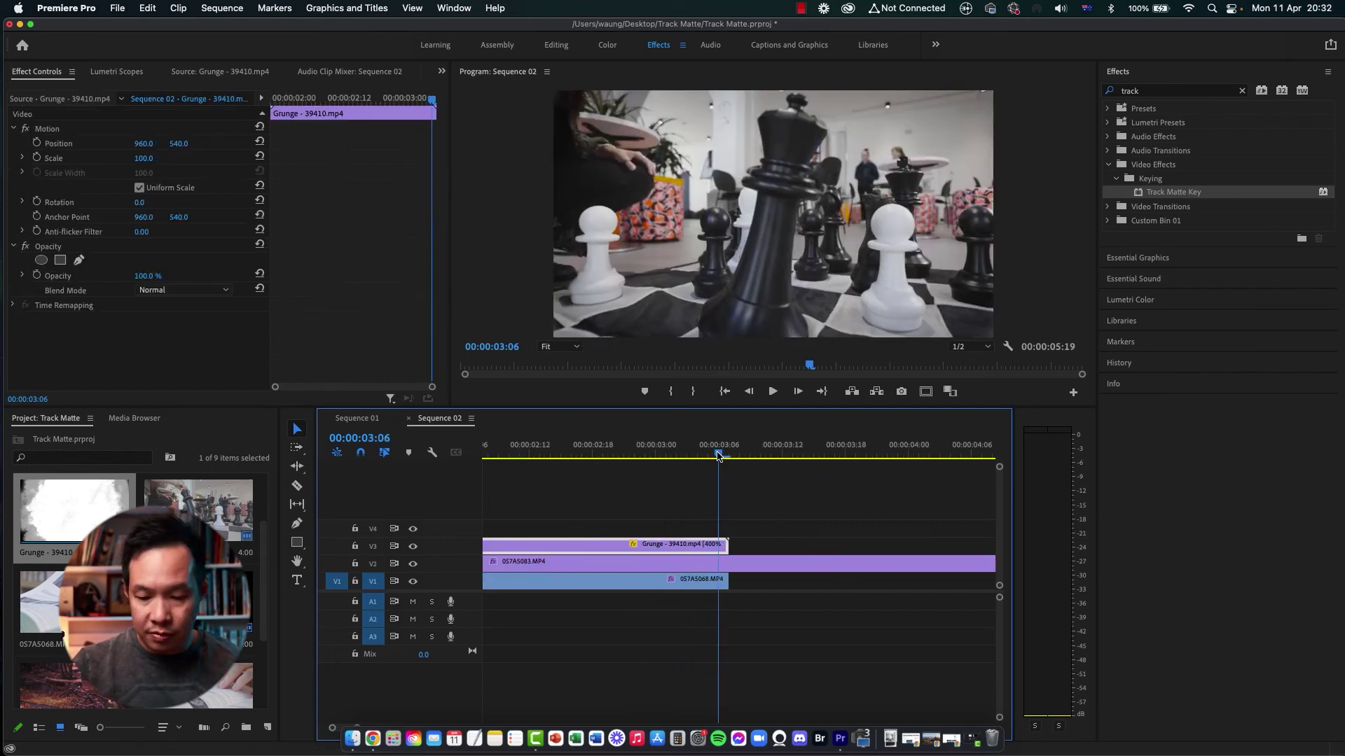
key(=)
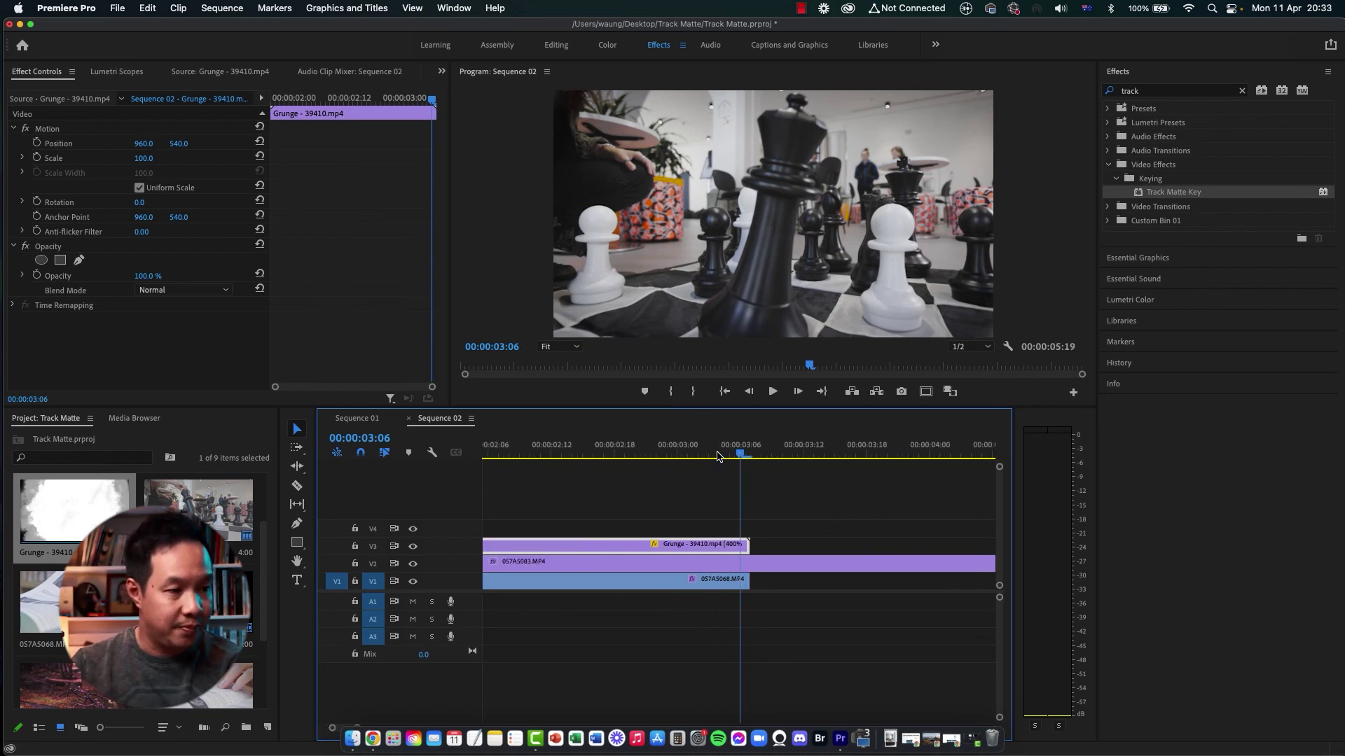
Add a frame hold to Grunge, stretch it to 057A5083.MP4's end, and replay Sequence 02
right_click(745, 551)
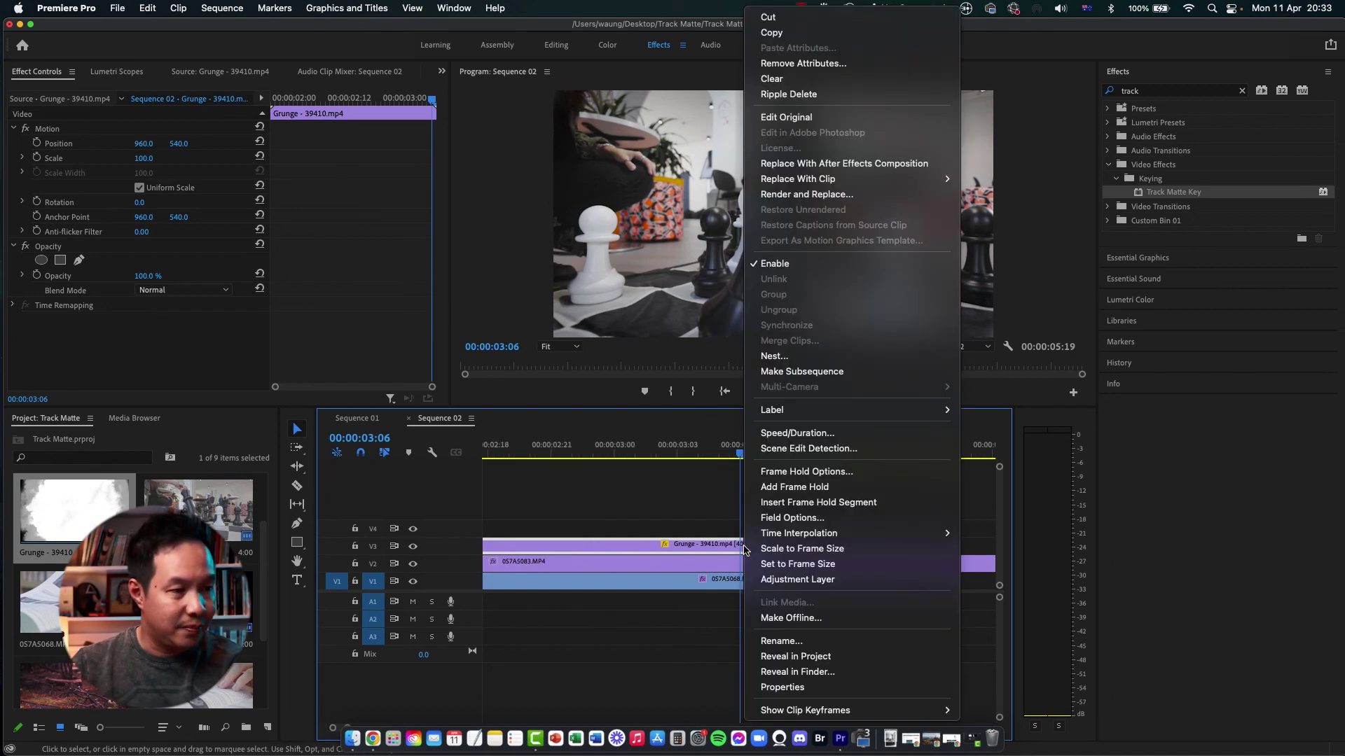
click(790, 488)
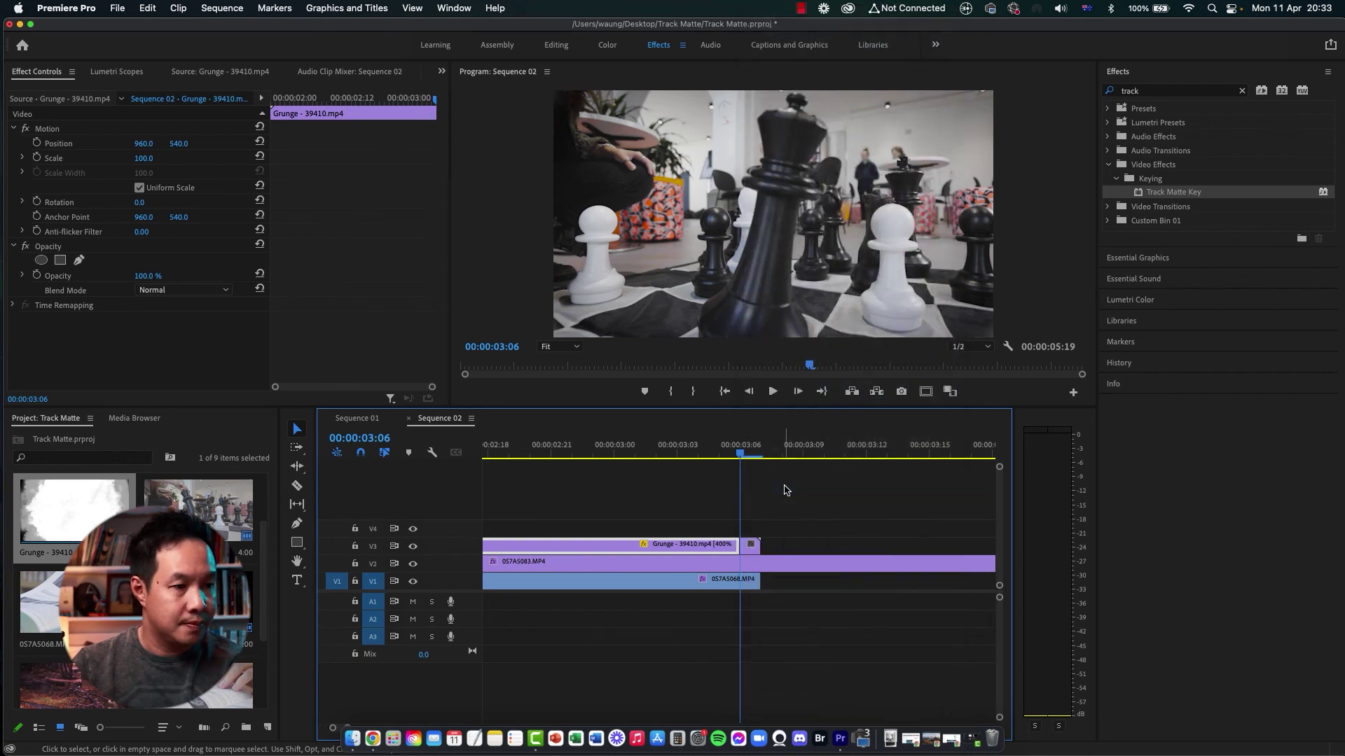
click(749, 547)
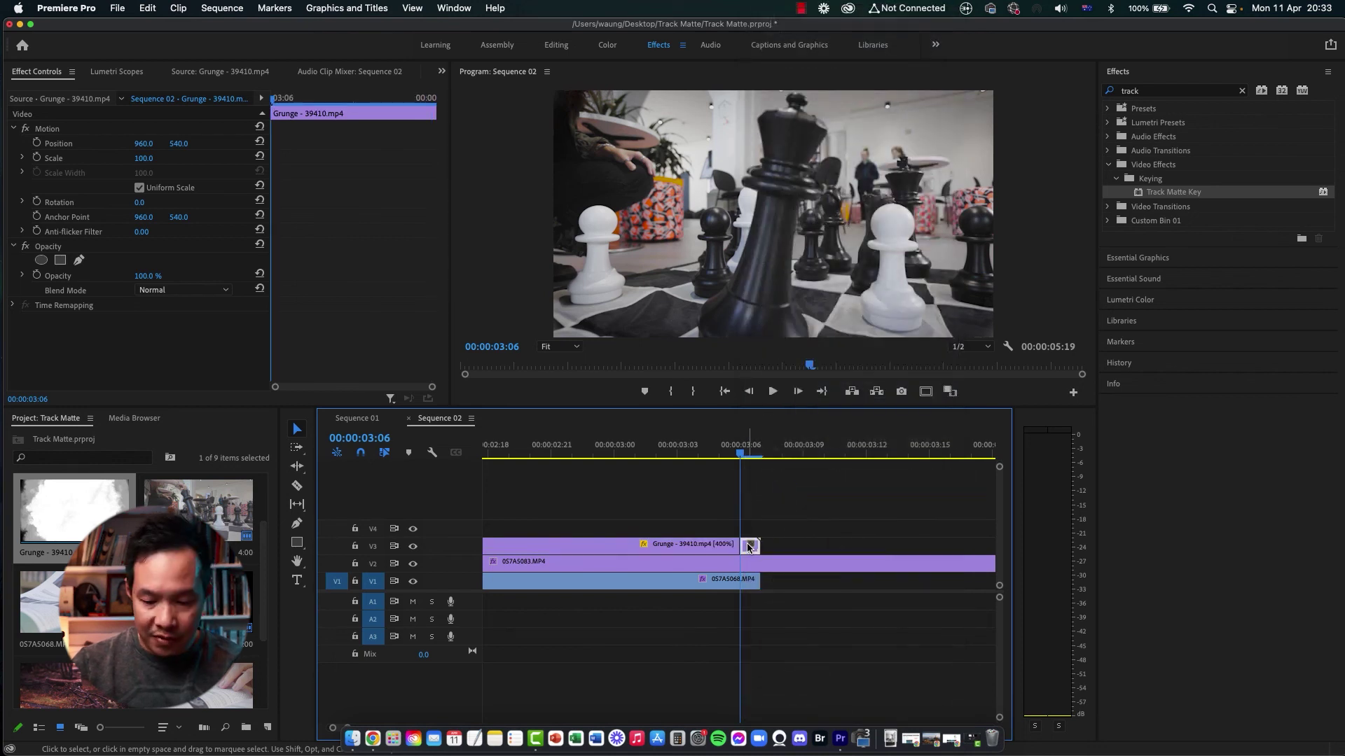
key(minus)
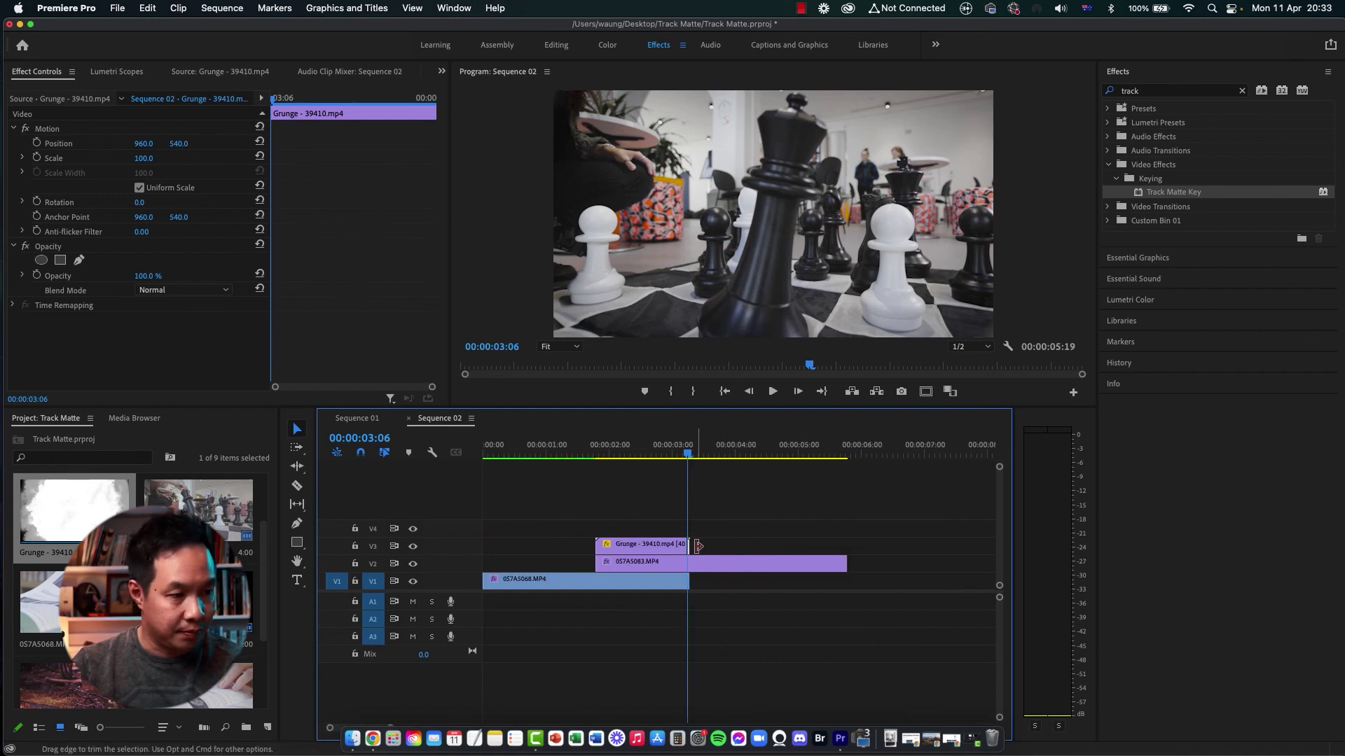
drag(696, 546, 846, 547)
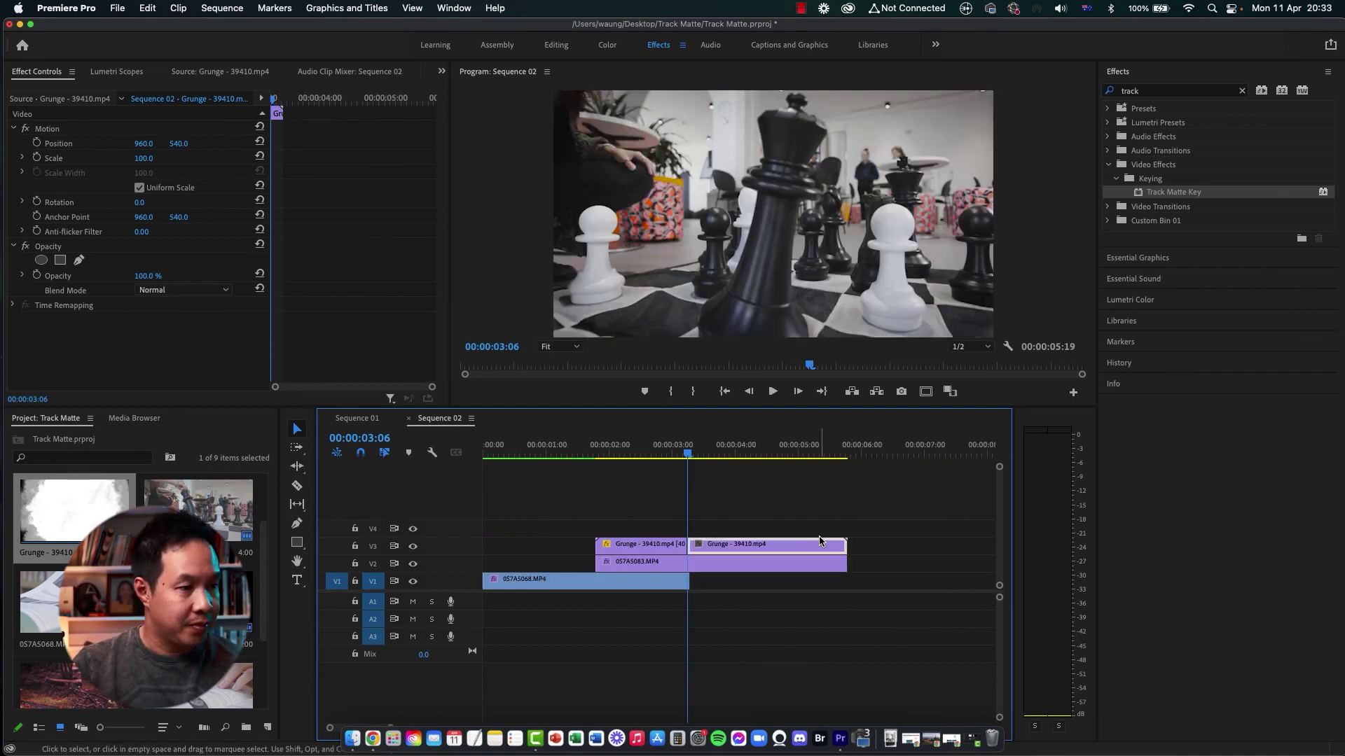
click(558, 454)
key(space)
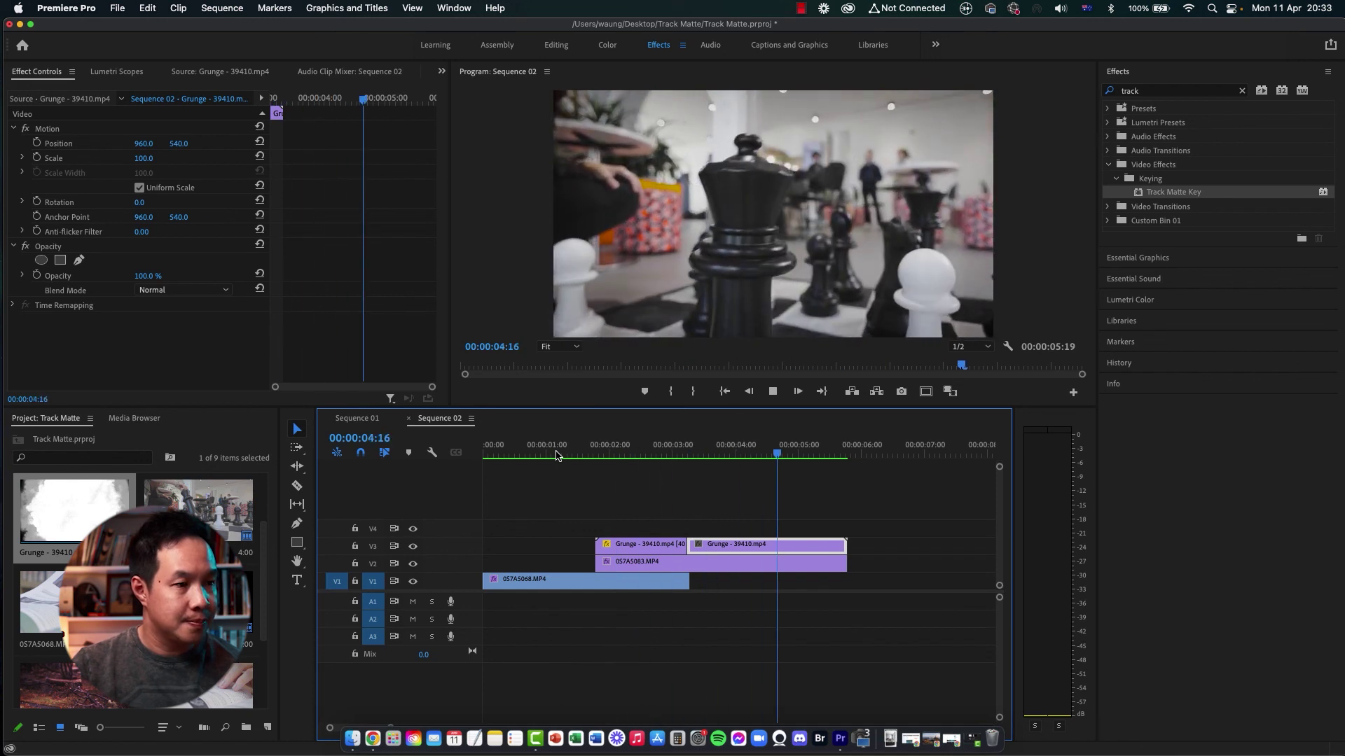
key(space)
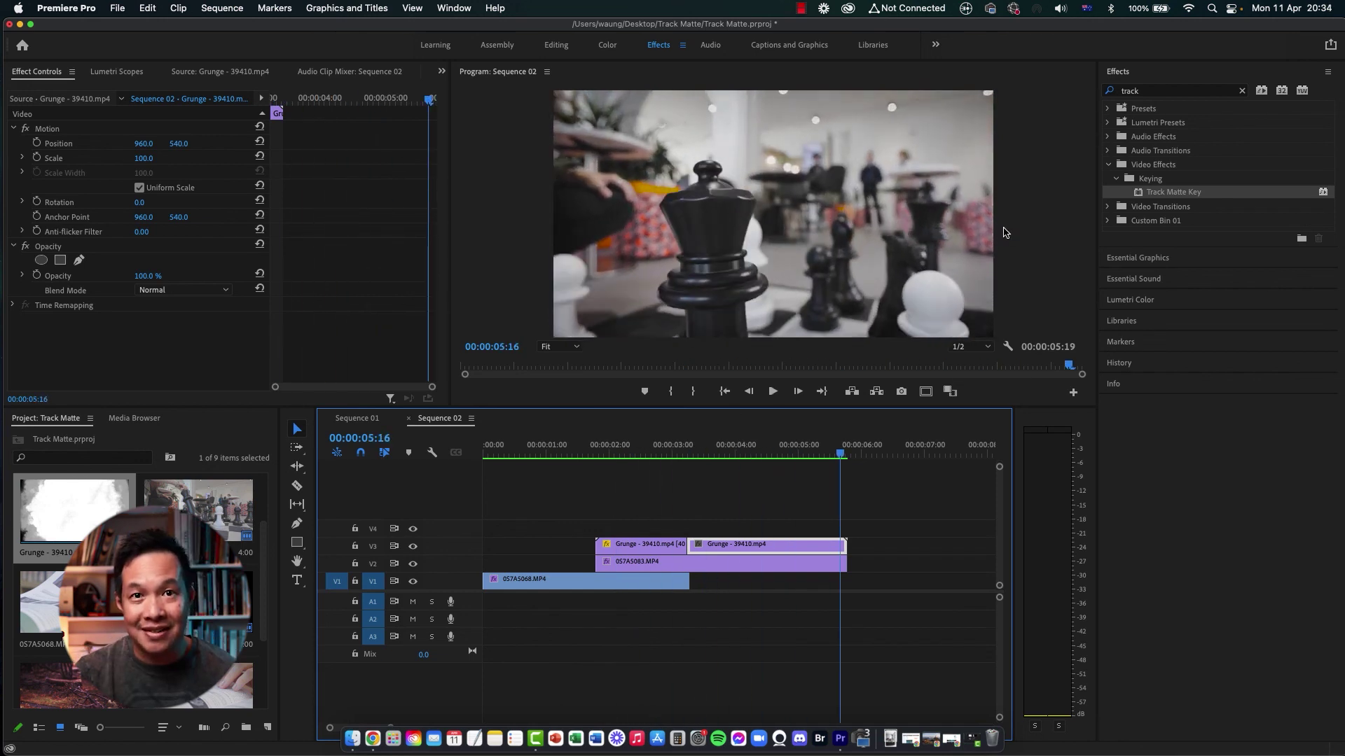